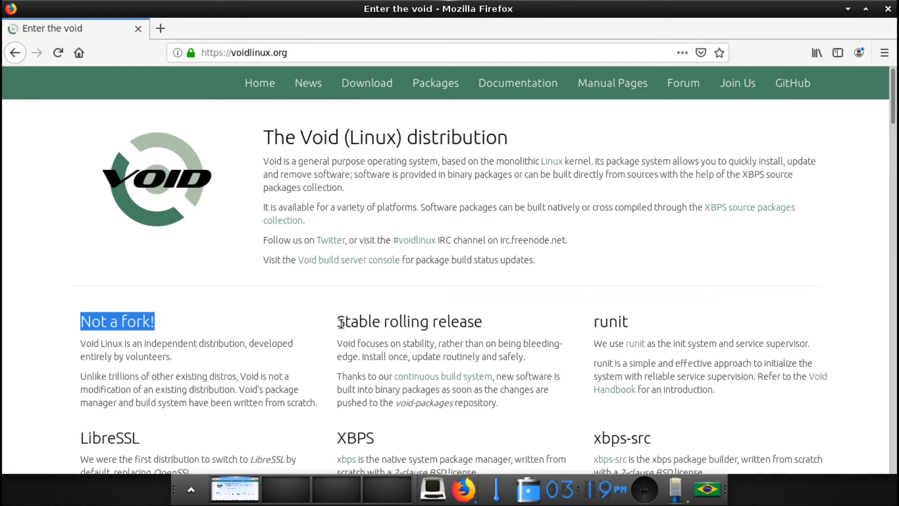
Step: Highlight the stable rolling release and runit headings on the Void Linux site, plus the x86_64 images in its live download index
left_click_drag(340, 323, 485, 329)
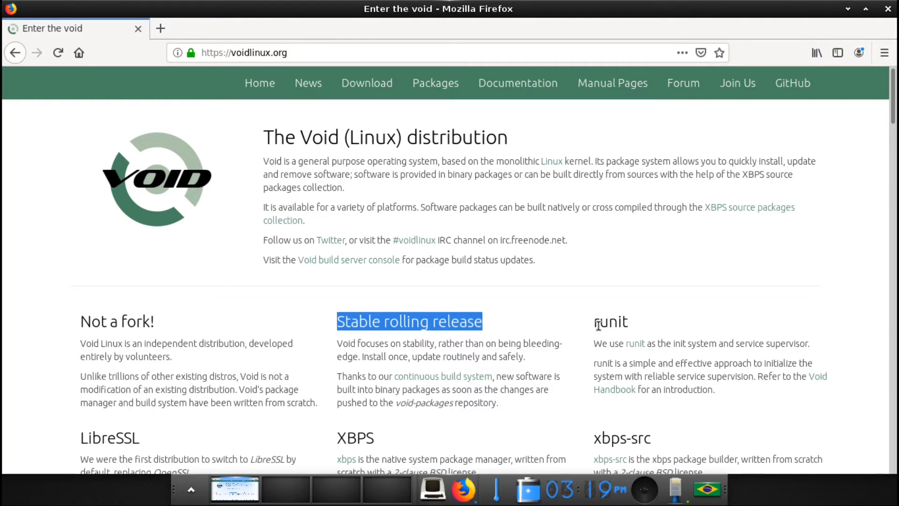
left_click_drag(596, 325, 626, 326)
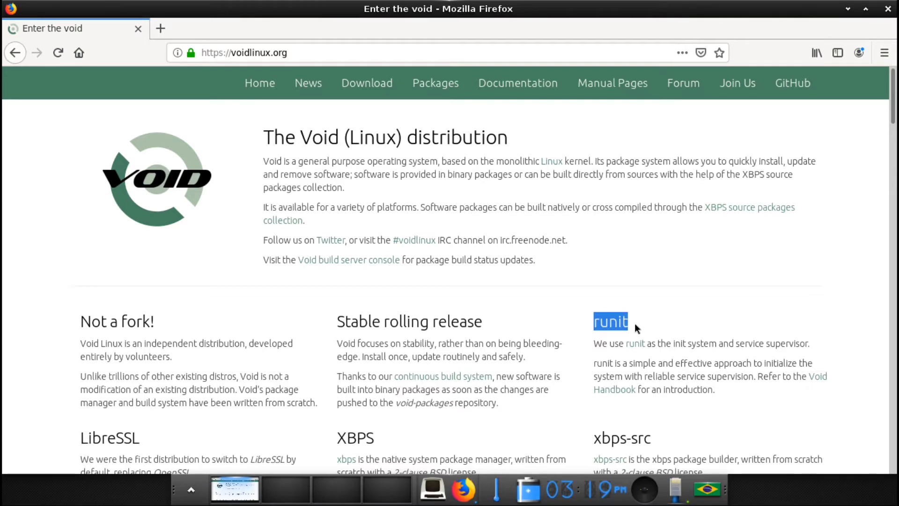
left_click(367, 83)
left_click(135, 274)
scroll(450, 271, "down", 3)
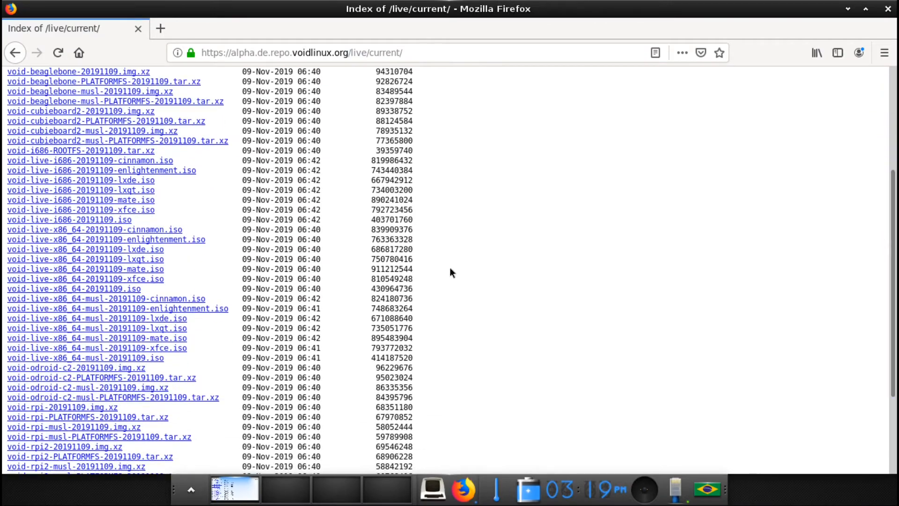
left_click_drag(8, 228, 156, 282)
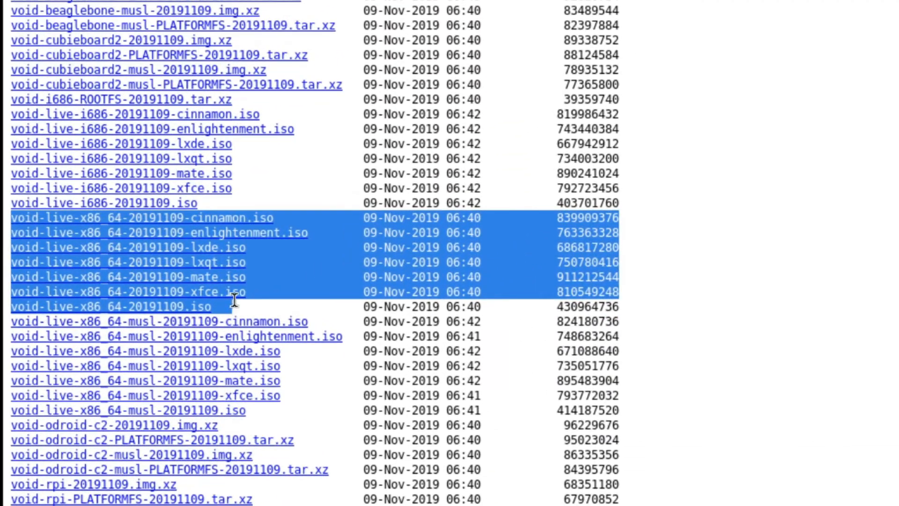
left_click_drag(234, 300, 262, 295)
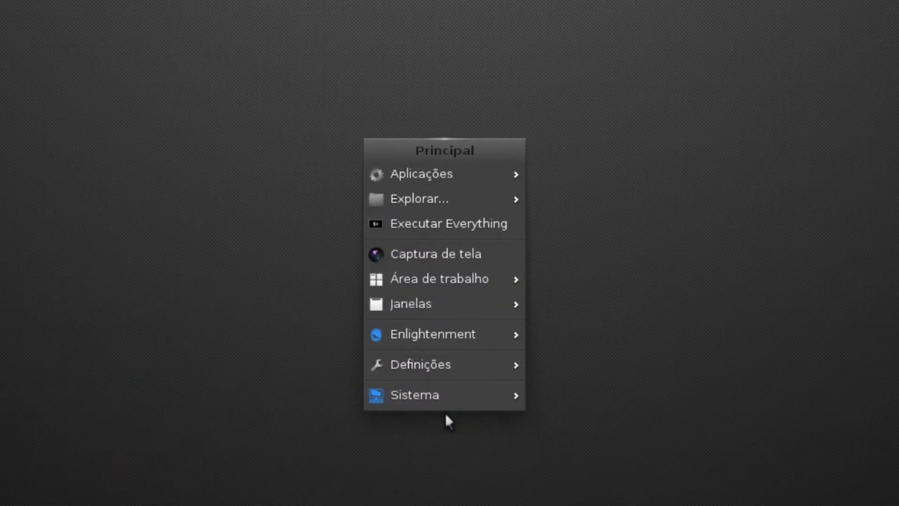
Step: Open the Enlightenment wallpaper settings, enlarge the window and apply the Colorful_Roses wallpaper
mouse_move(448, 361)
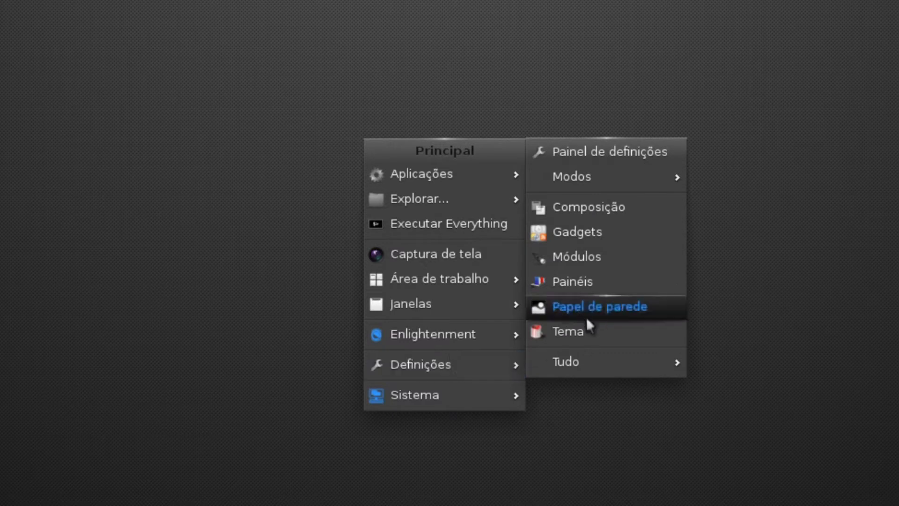
left_click(597, 308)
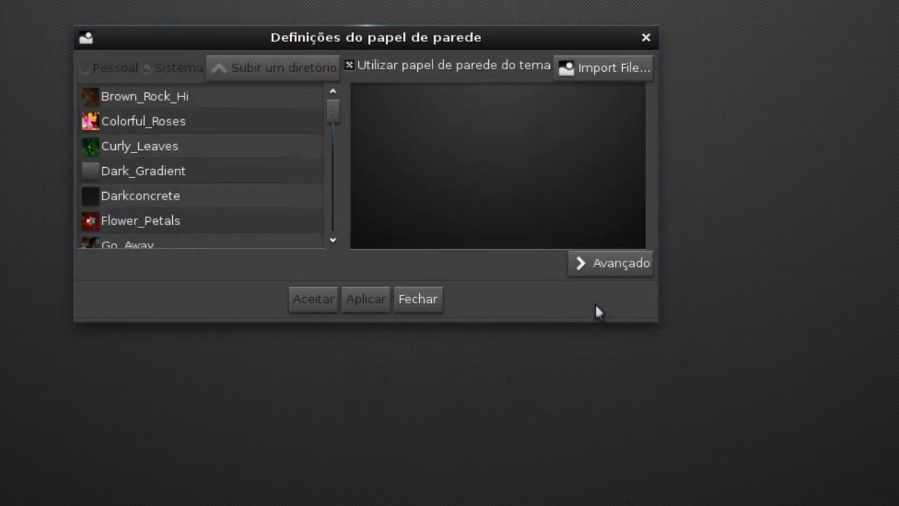
left_click_drag(653, 322, 824, 474)
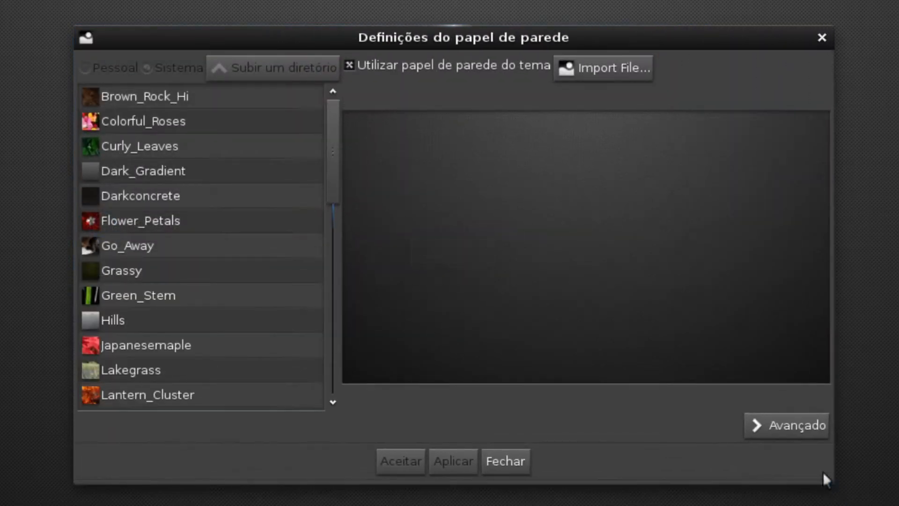
left_click(172, 123)
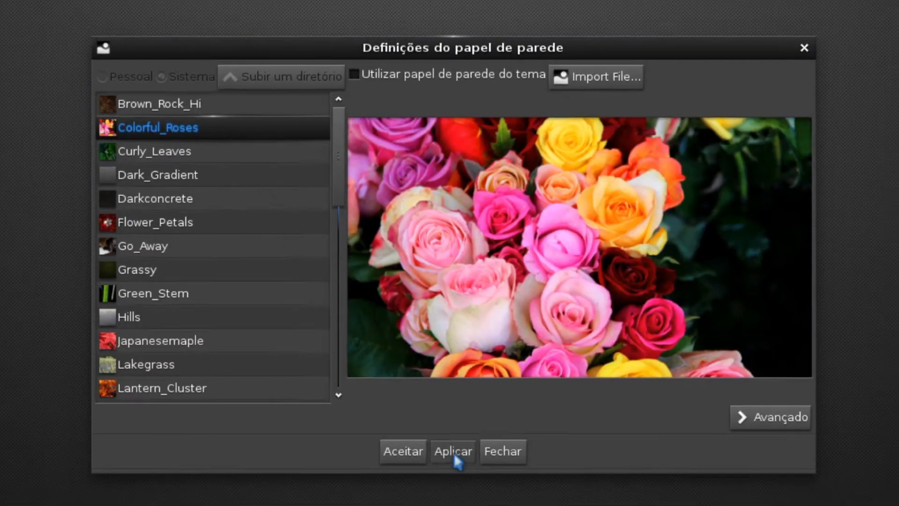
left_click(454, 460)
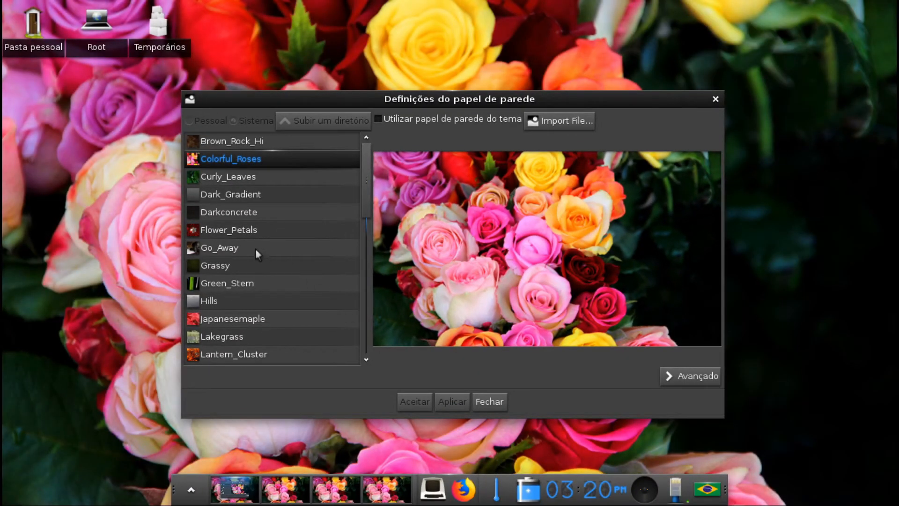
Step: Apply the Go_Away wallpaper and replace it with the Wetleaf wallpaper
left_click(255, 247)
left_click(460, 402)
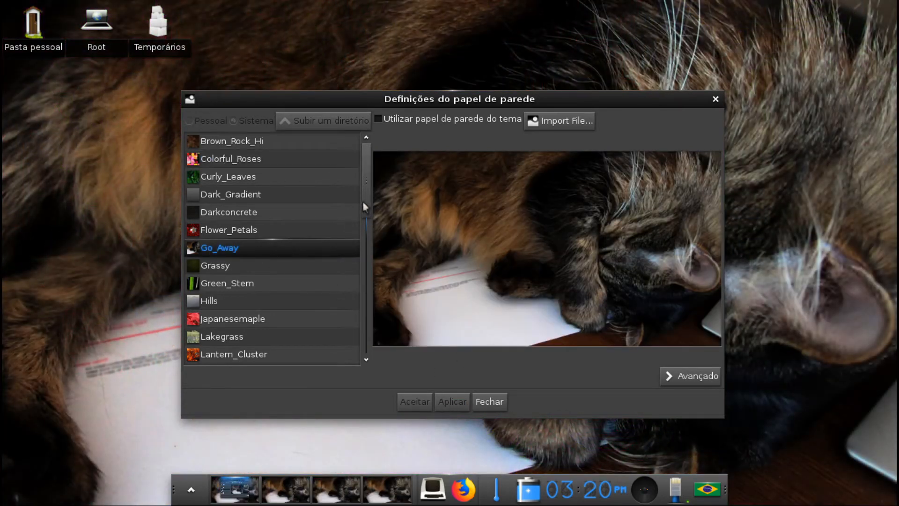
left_click_drag(363, 202, 373, 347)
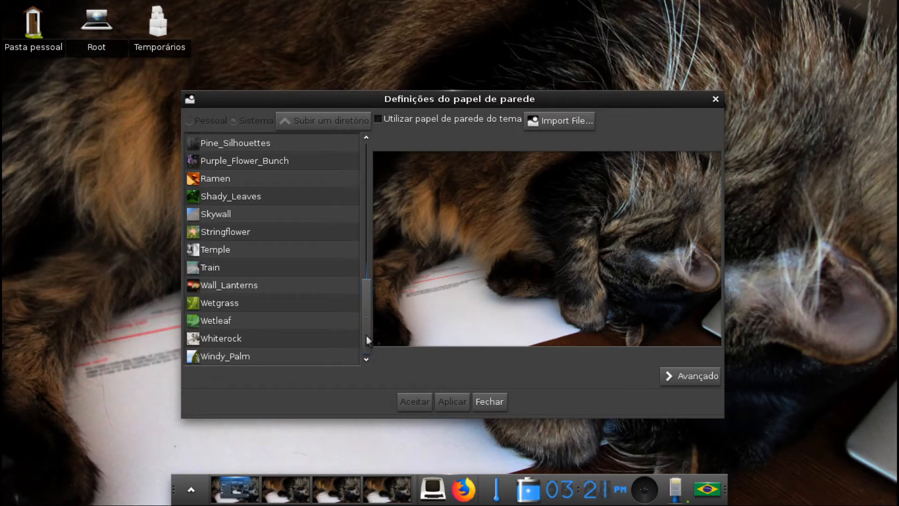
left_click(282, 324)
left_click(465, 401)
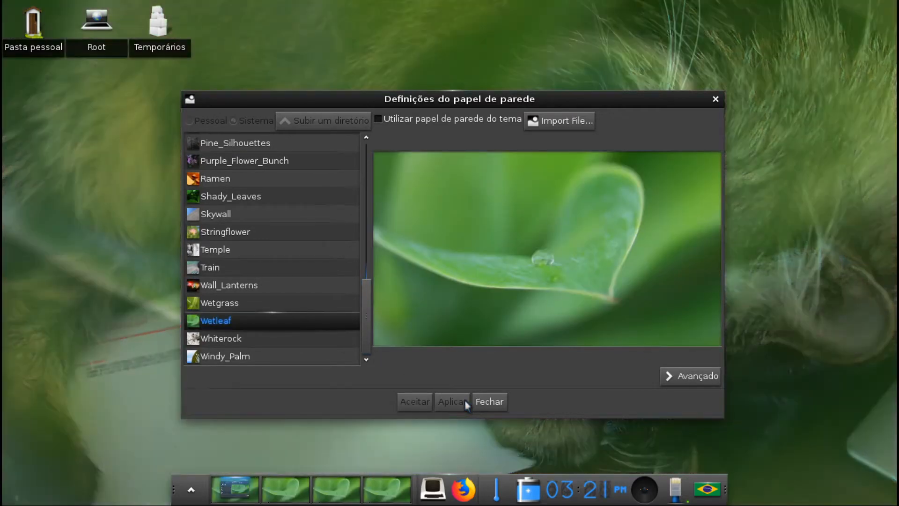
Step: Apply the Japanesemaple wallpaper and close the wallpaper settings
left_click_drag(364, 331, 364, 233)
left_click(291, 173)
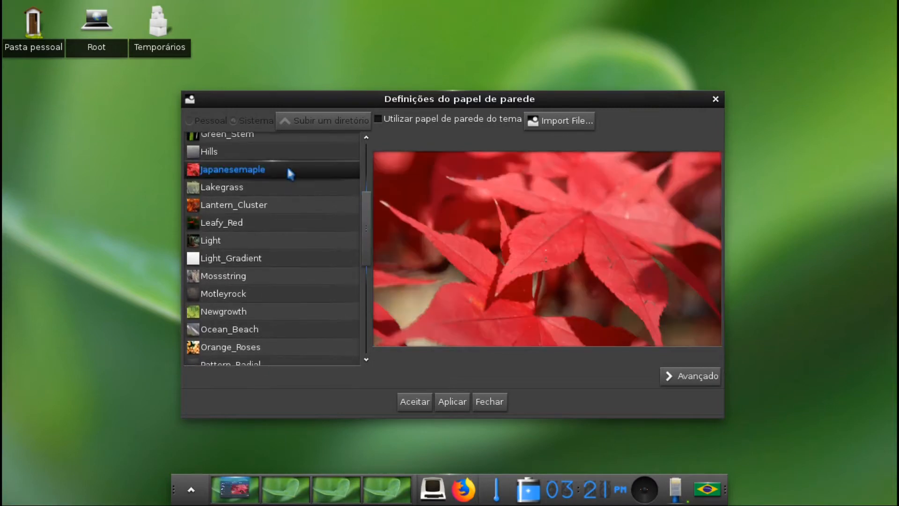
left_click(449, 402)
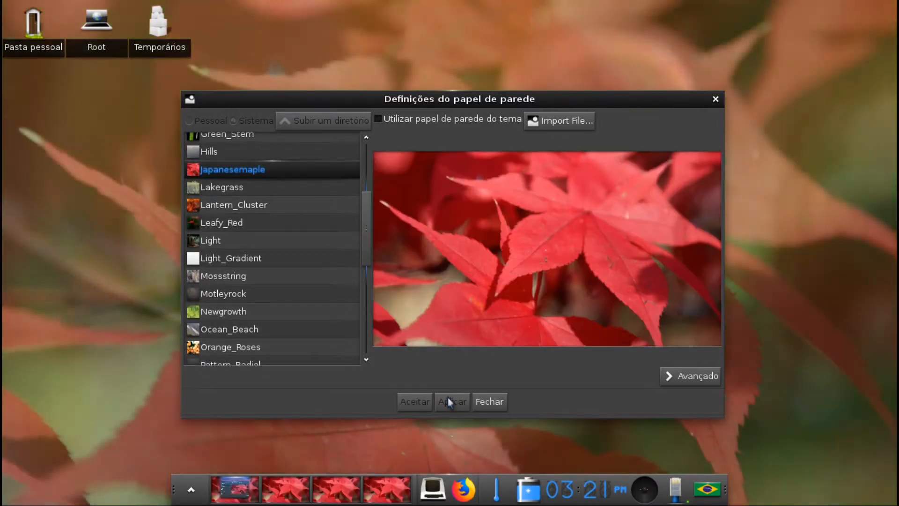
left_click(490, 401)
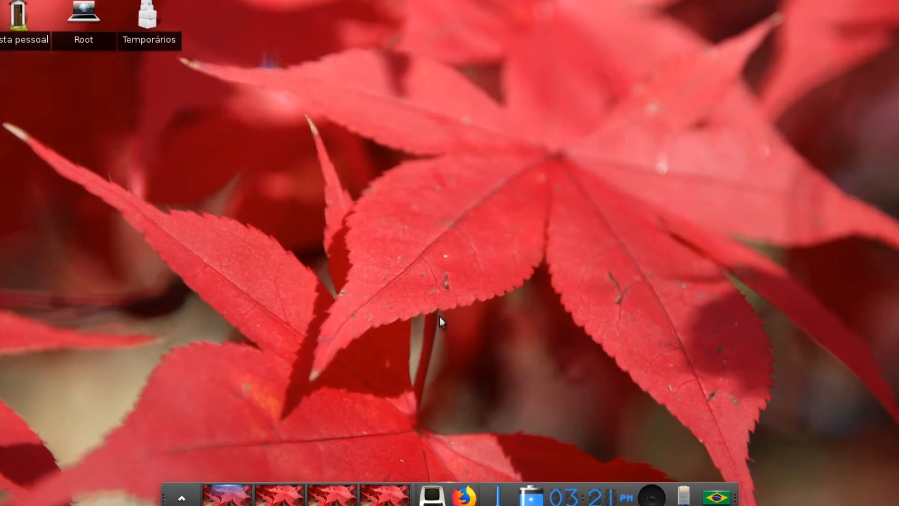
Step: Add a SysInfo gadget to the desktop, place it in the upper-right corner and leave gadget editing
left_click(439, 314)
mouse_move(441, 319)
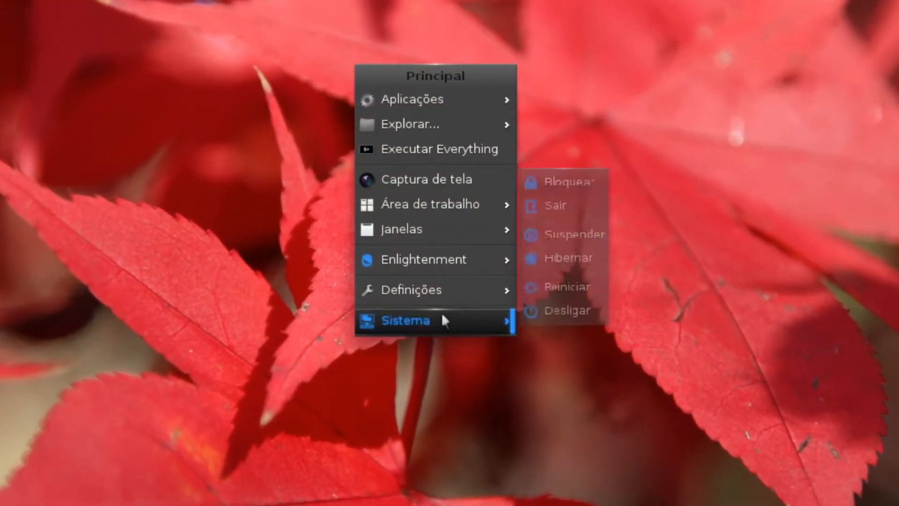
mouse_move(450, 202)
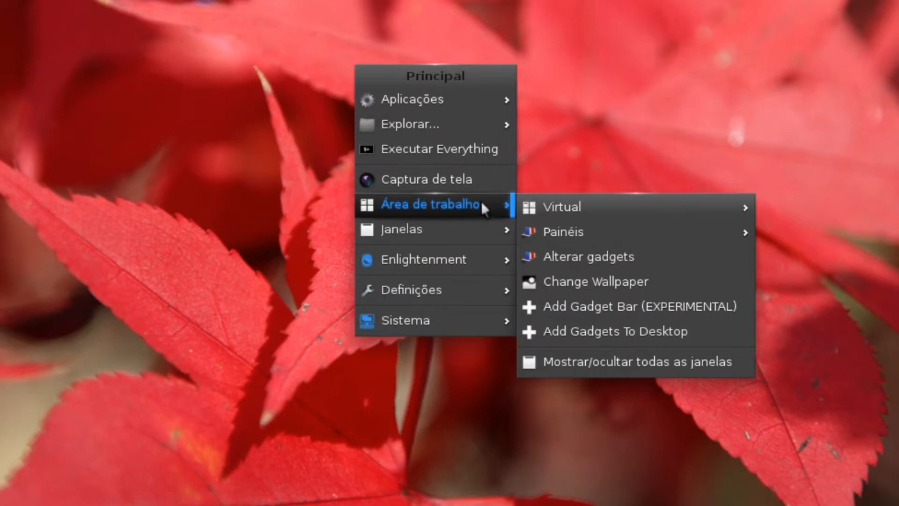
left_click(606, 331)
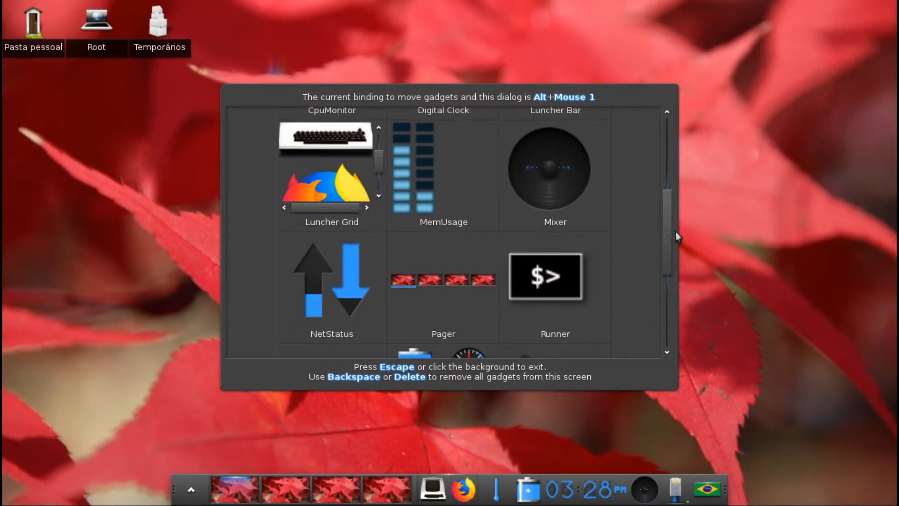
left_click_drag(675, 231, 662, 282)
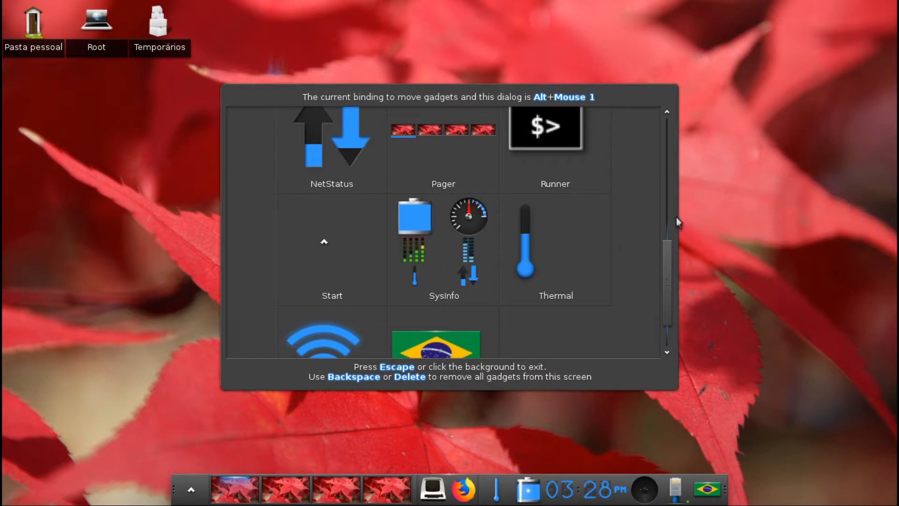
left_click(459, 249)
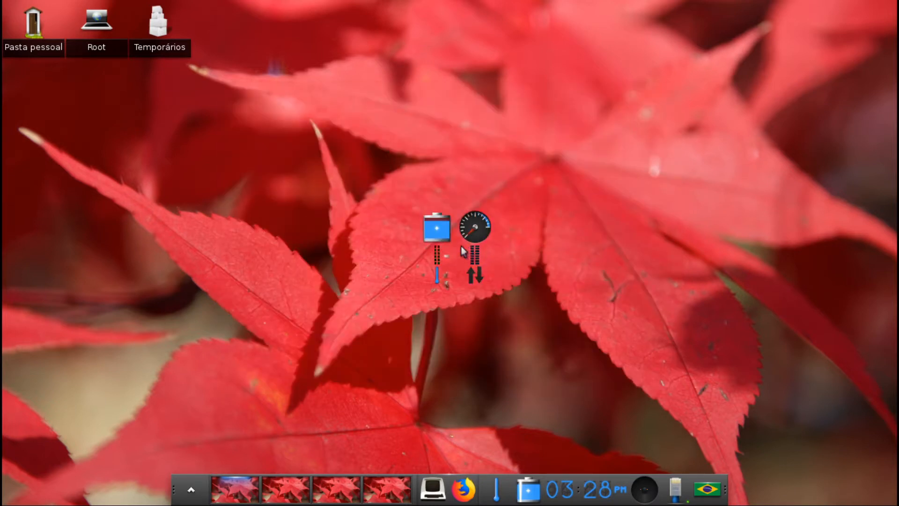
left_click(462, 247)
left_click(465, 259)
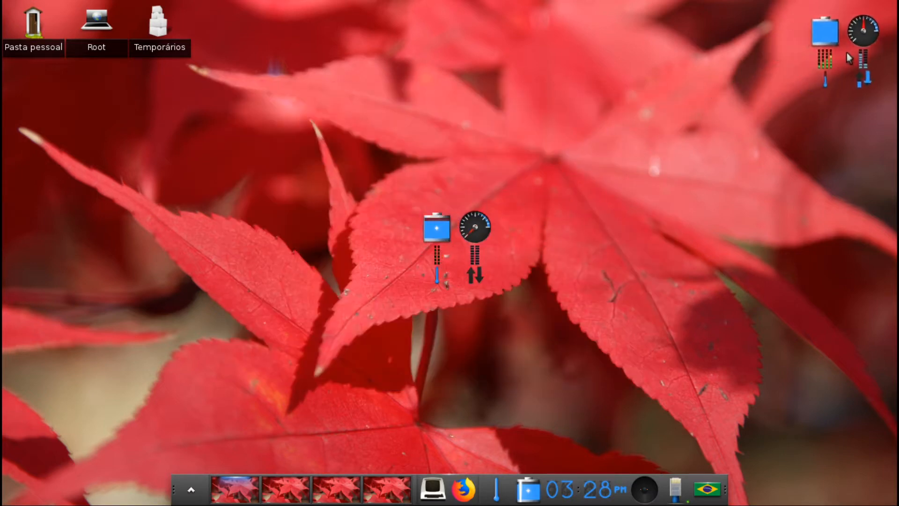
left_click(846, 54)
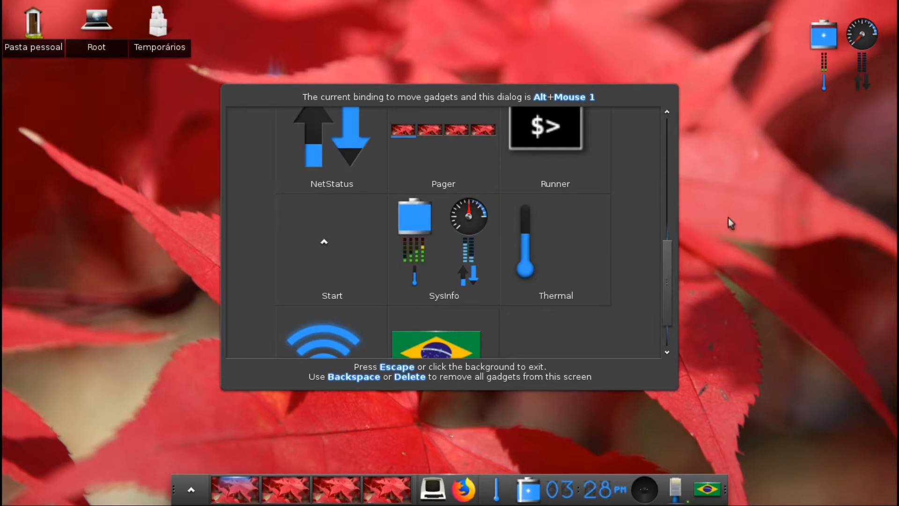
left_click(738, 220)
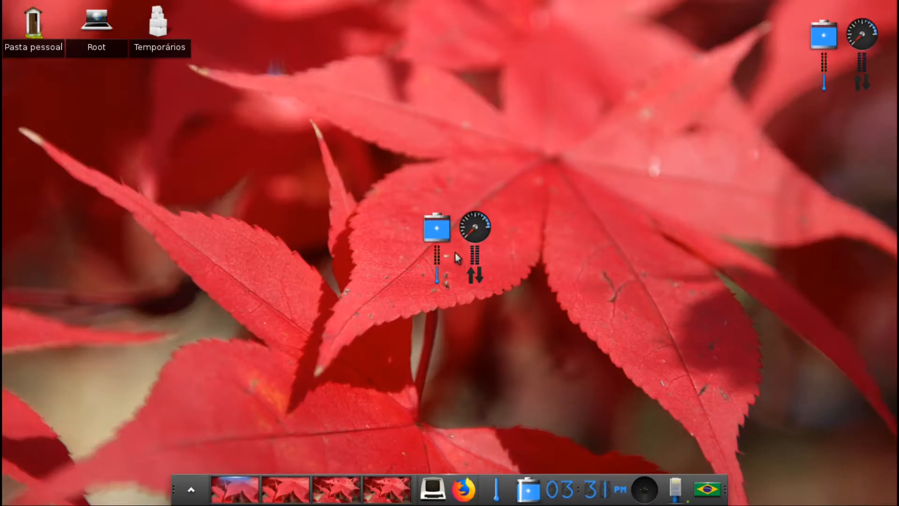
Step: Remove the extra SysInfo gadget from the middle of the desktop
right_click(455, 252)
left_click(459, 240)
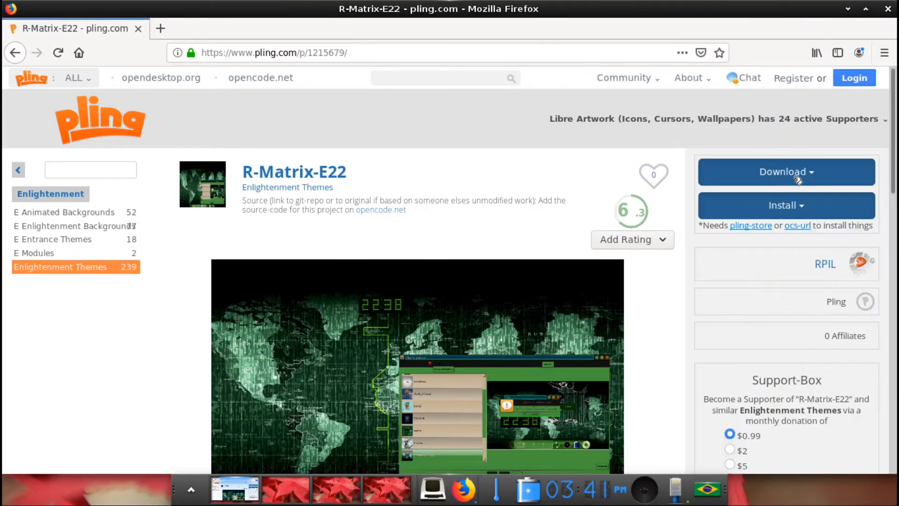
Step: Download and save the theme file R-Matrix-2.0_E22.edj from the R-Matrix-E22 page, and minimize the browser
left_click(798, 179)
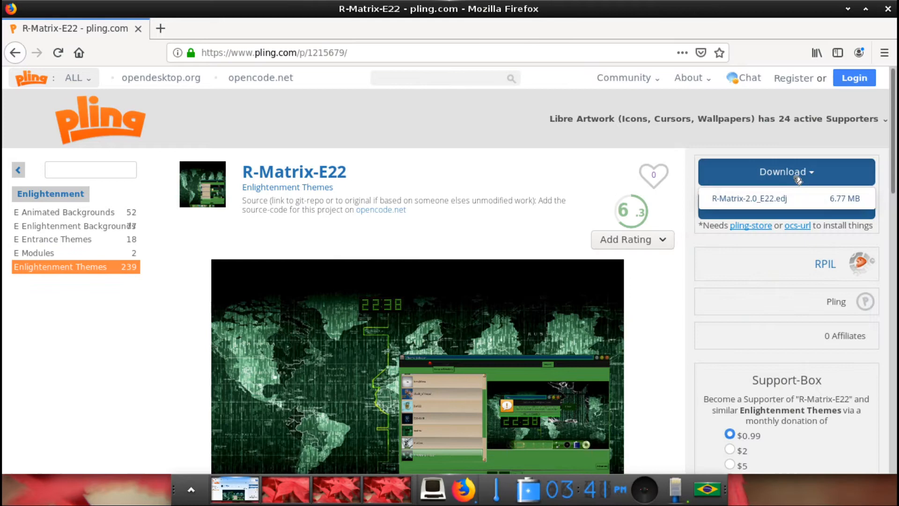
left_click(751, 198)
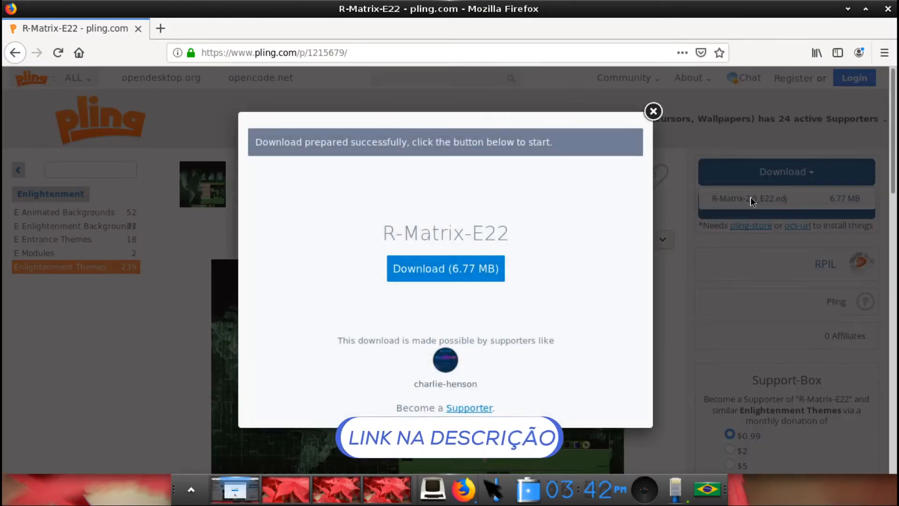
left_click(474, 269)
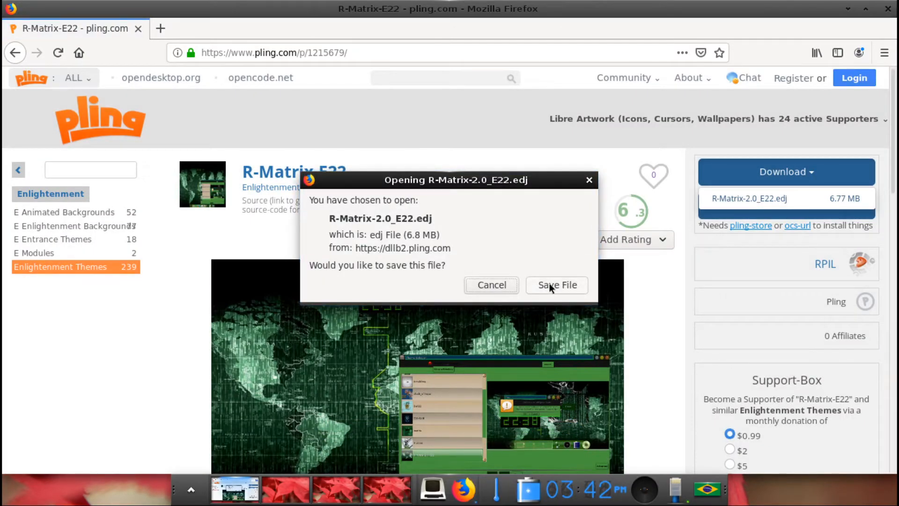
left_click(549, 284)
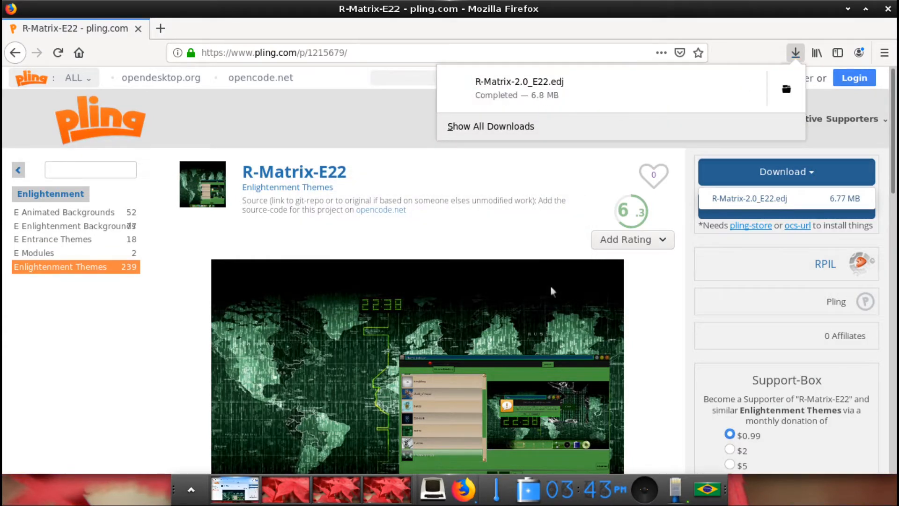
left_click(845, 13)
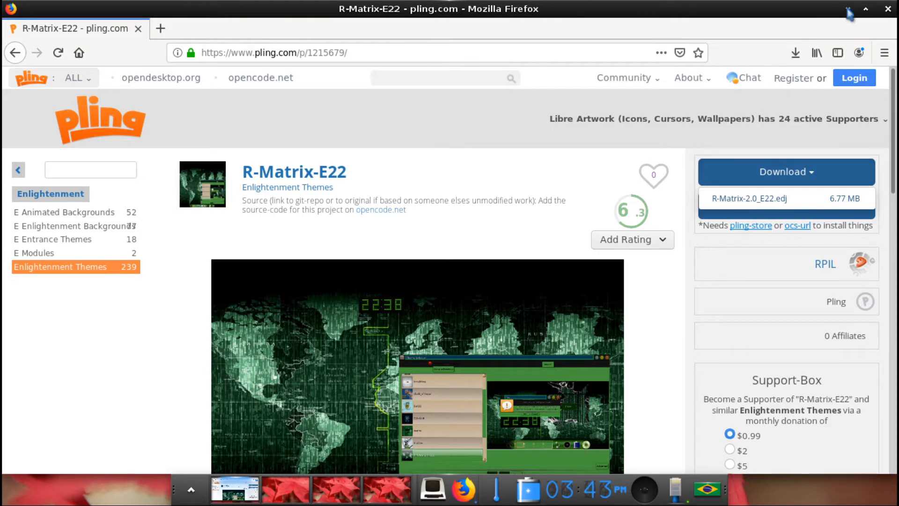
left_click(847, 8)
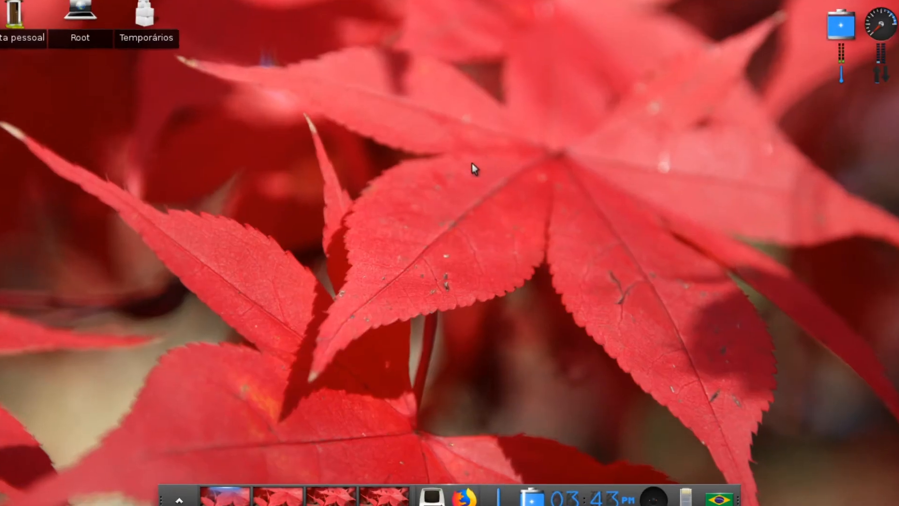
Step: Open the theme selector, move its window toward the desktop's upper-left area and enlarge it
left_click(471, 165)
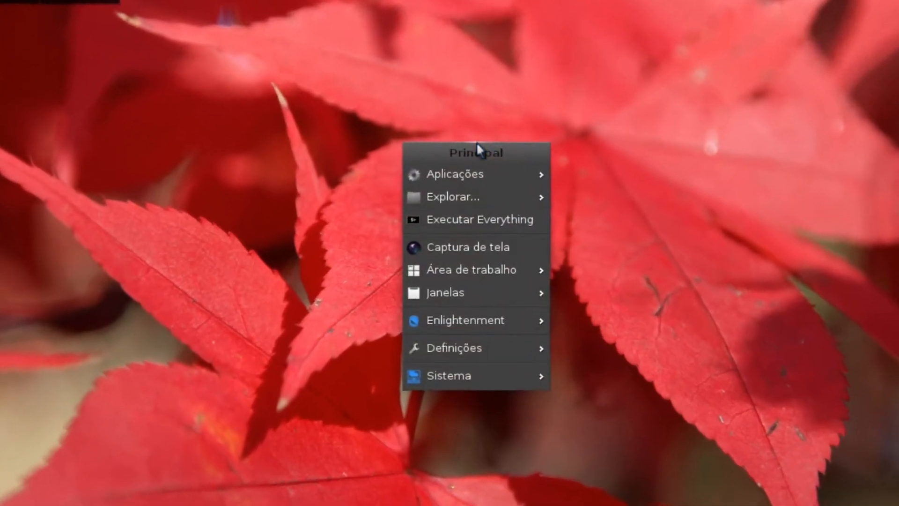
mouse_move(476, 348)
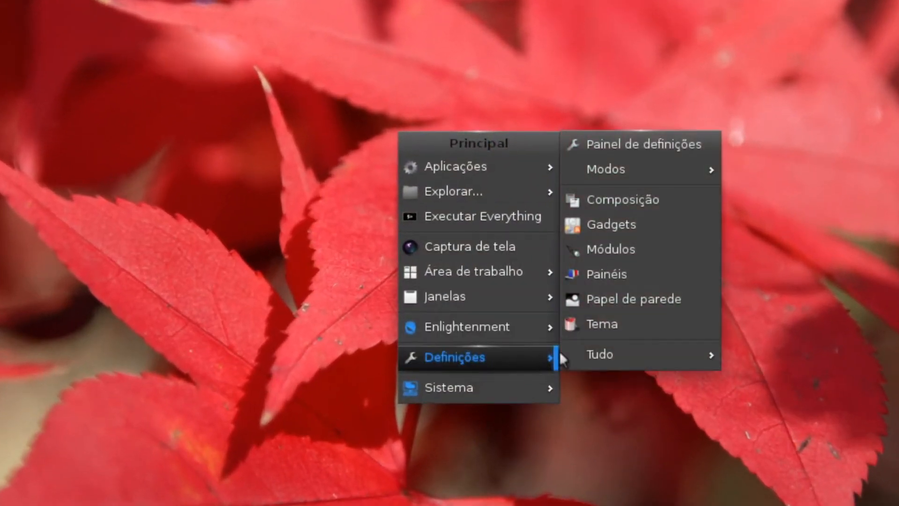
left_click(603, 324)
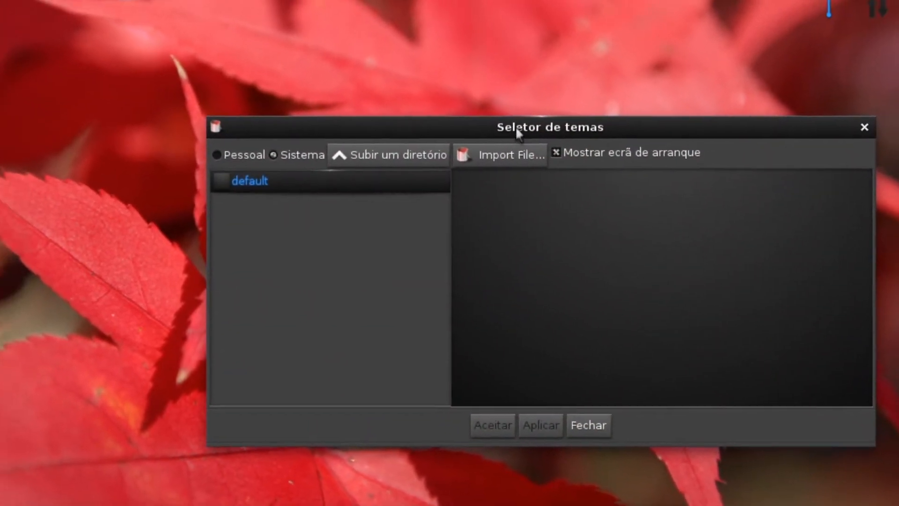
left_click_drag(499, 118, 214, 1)
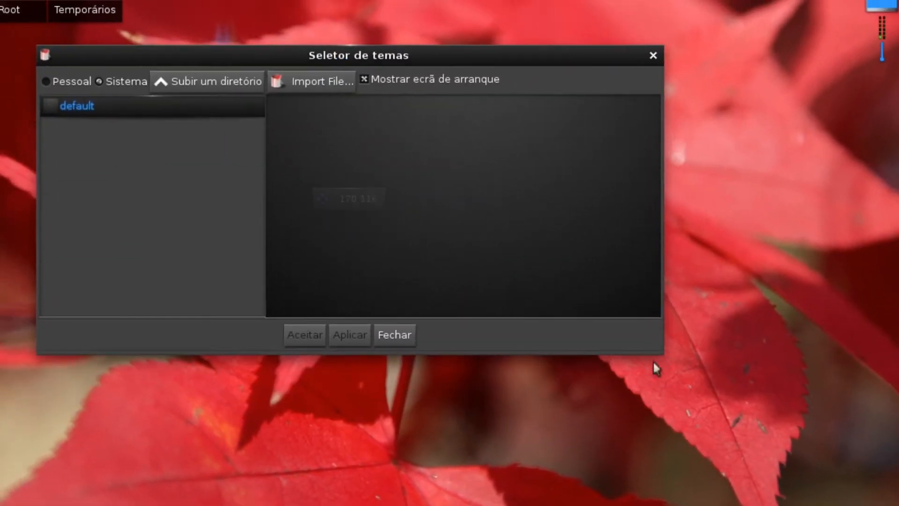
left_click_drag(660, 356, 835, 460)
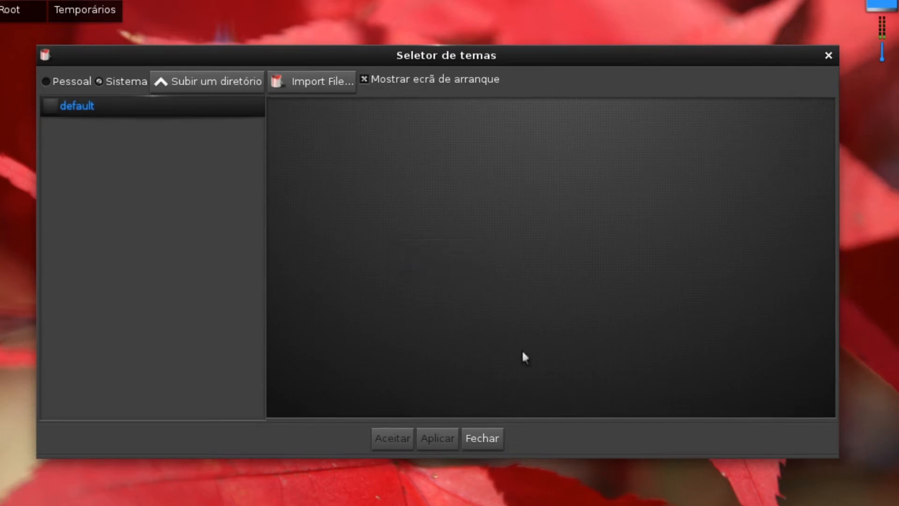
Step: Import R-Matrix-2.0_E22.edj from the Downloads folder, apply it as the desktop theme and close the theme selector
left_click(317, 81)
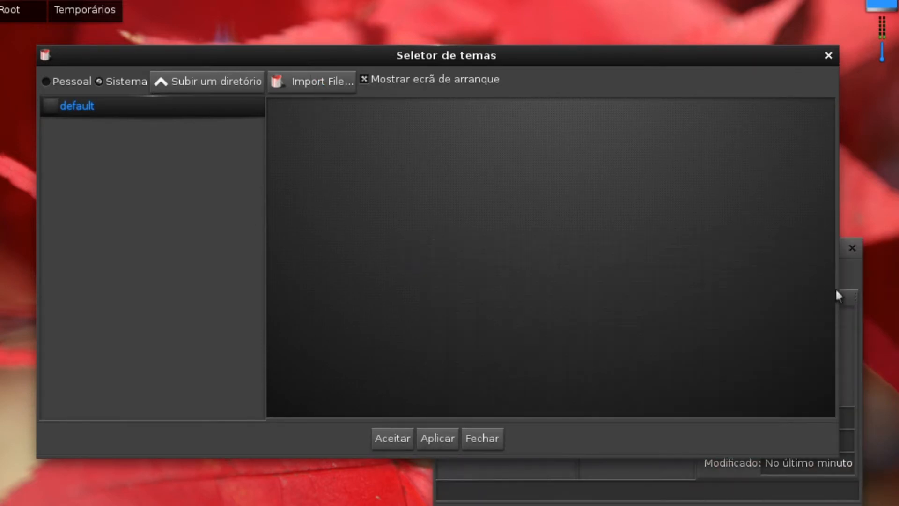
left_click(853, 278)
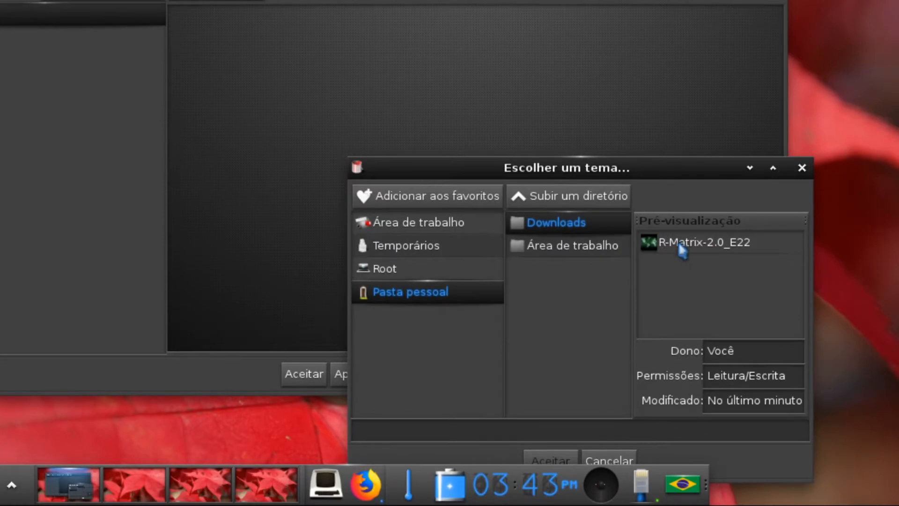
left_click(679, 241)
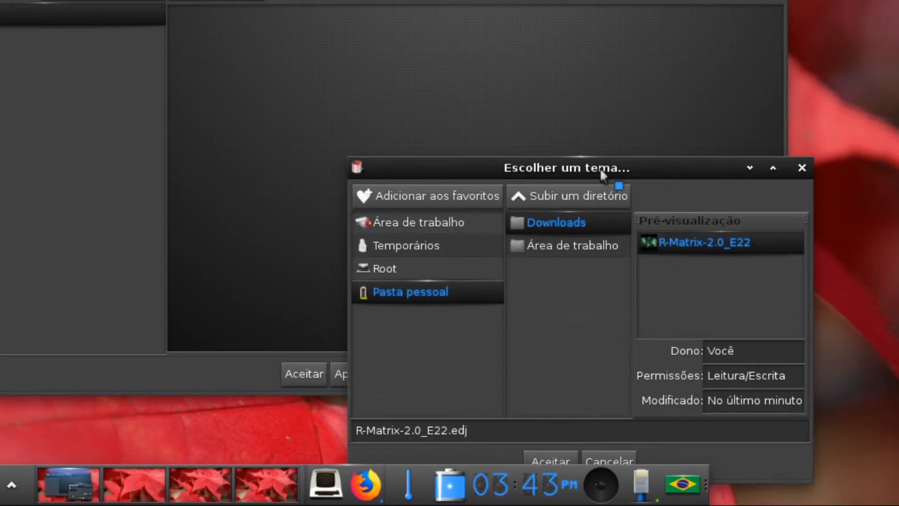
left_click_drag(600, 168, 582, 126)
left_click(542, 416)
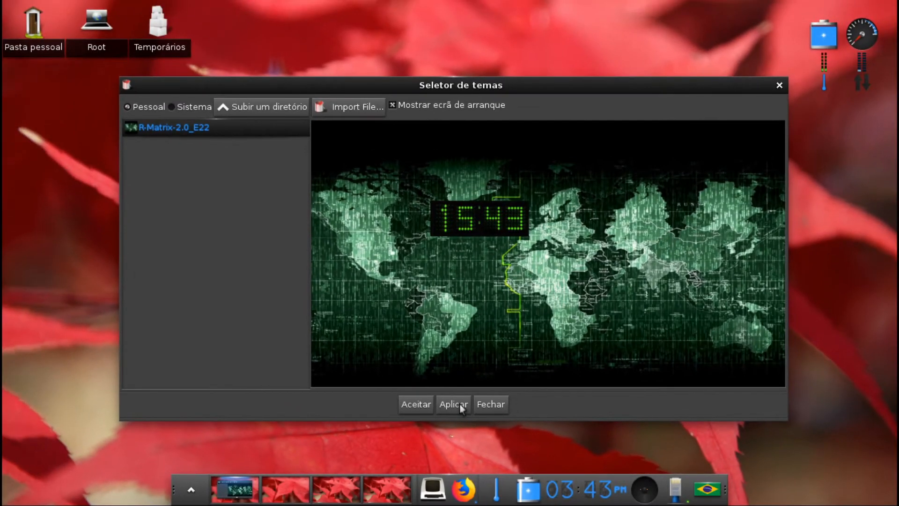
left_click(462, 408)
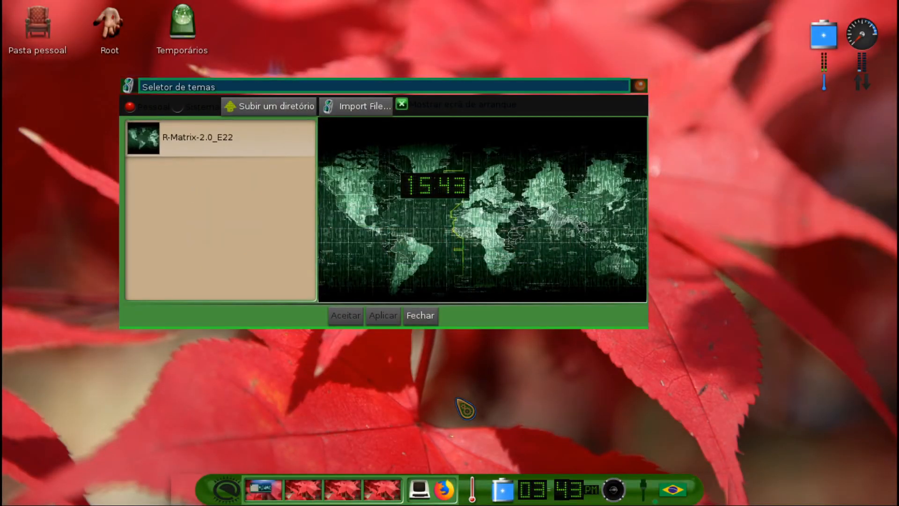
left_click(420, 317)
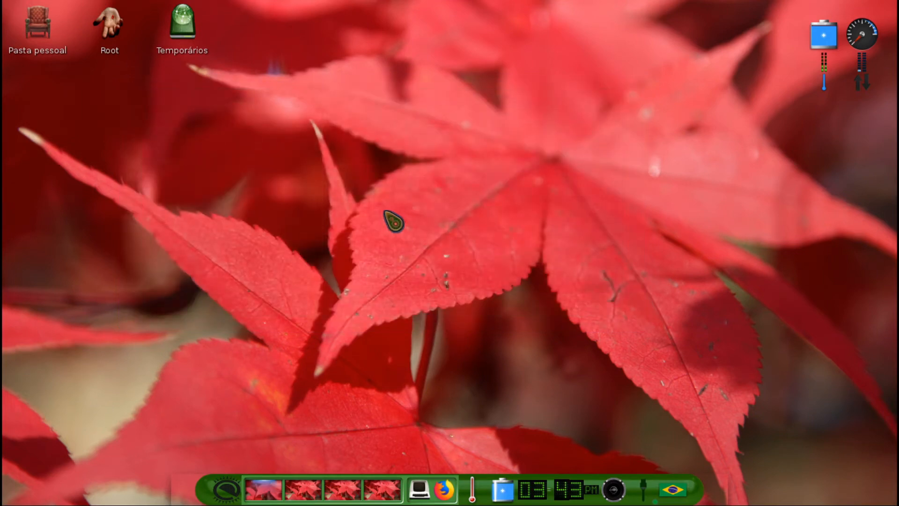
Step: Set the desktop wallpaper to the theme's own wallpaper, apply it and close the wallpaper settings
left_click(228, 490)
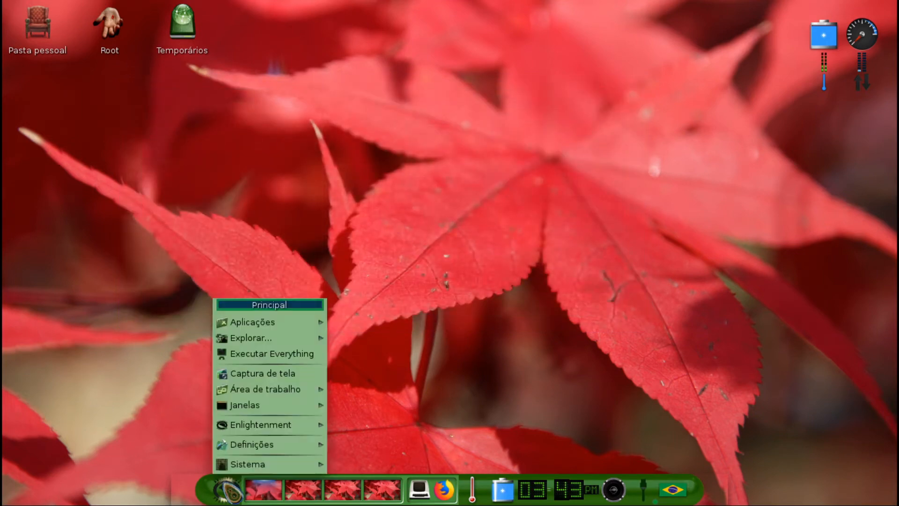
mouse_move(274, 447)
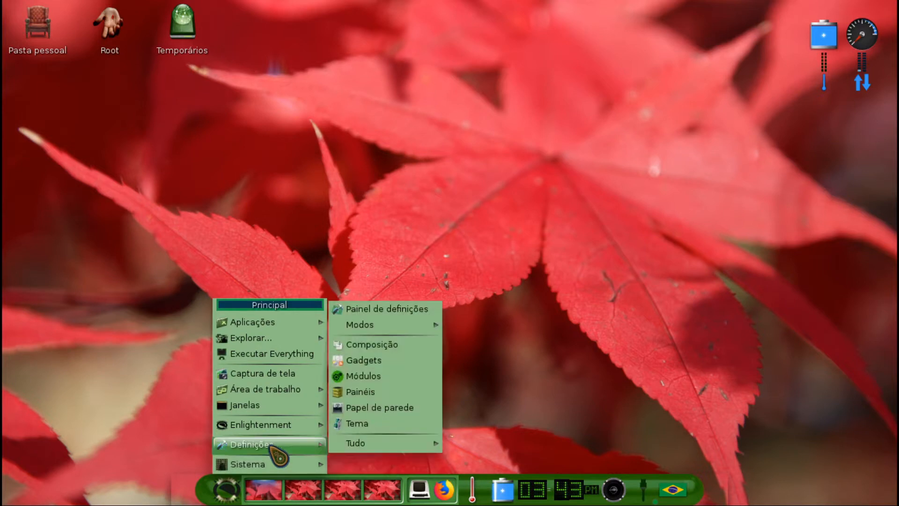
left_click(383, 410)
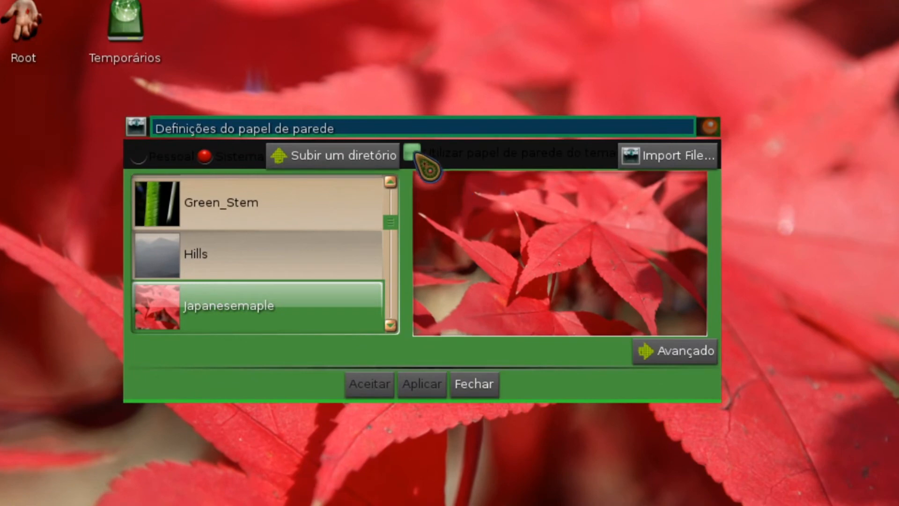
left_click(413, 153)
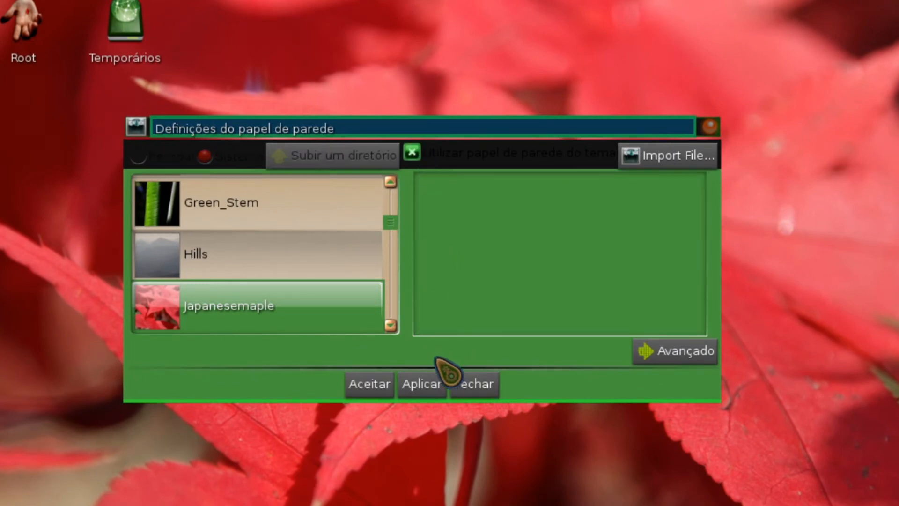
left_click(423, 384)
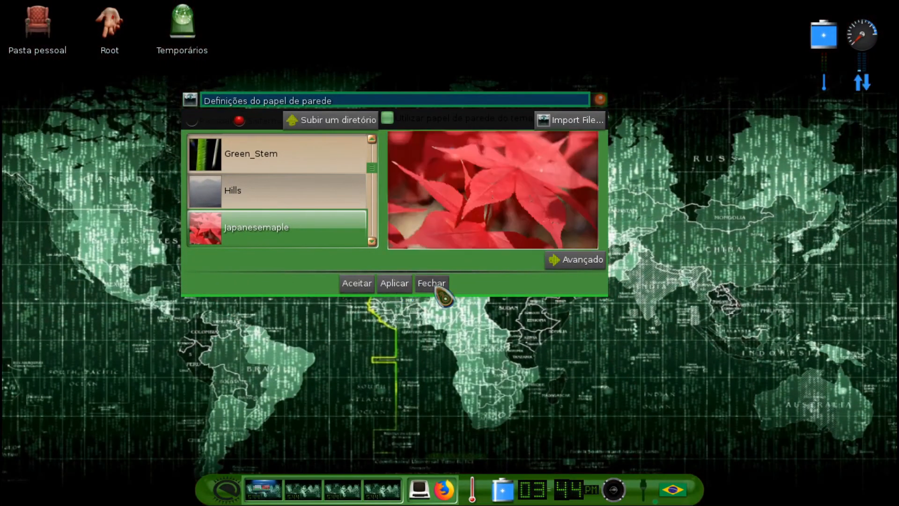
left_click(443, 286)
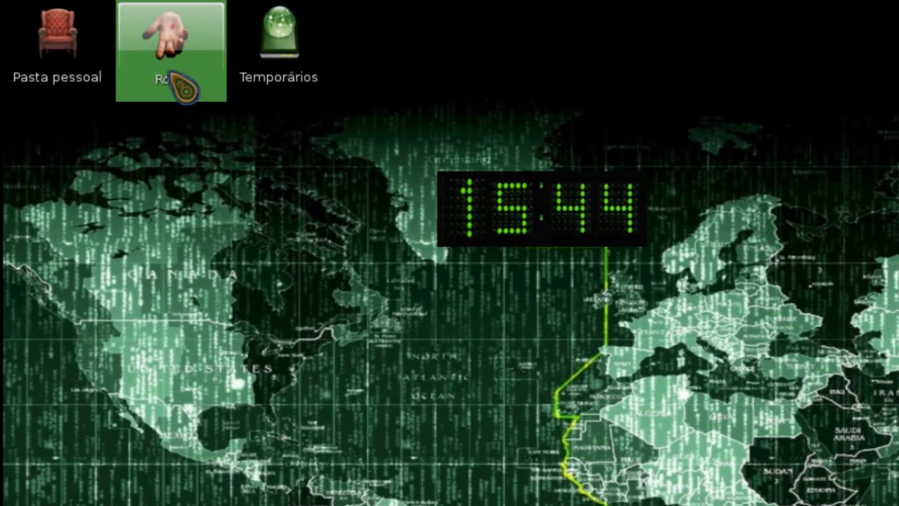
Step: Open the home folder to view its window in the new theme, move it away from the screen corner and close it
double_click(79, 81)
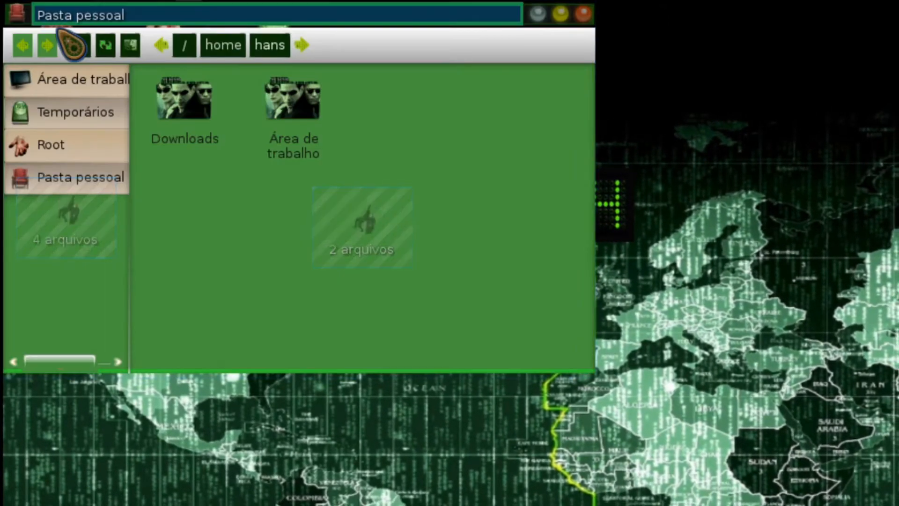
left_click_drag(221, 21, 474, 130)
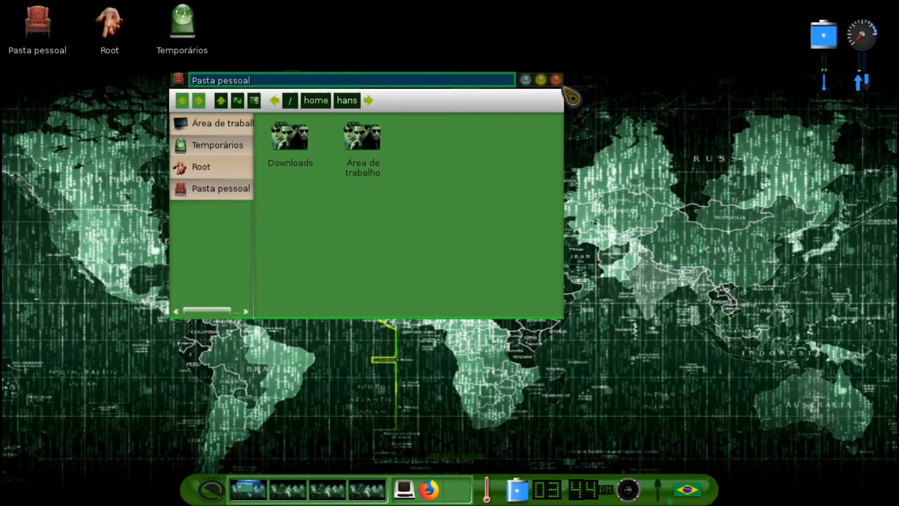
left_click(642, 126)
left_click(532, 84)
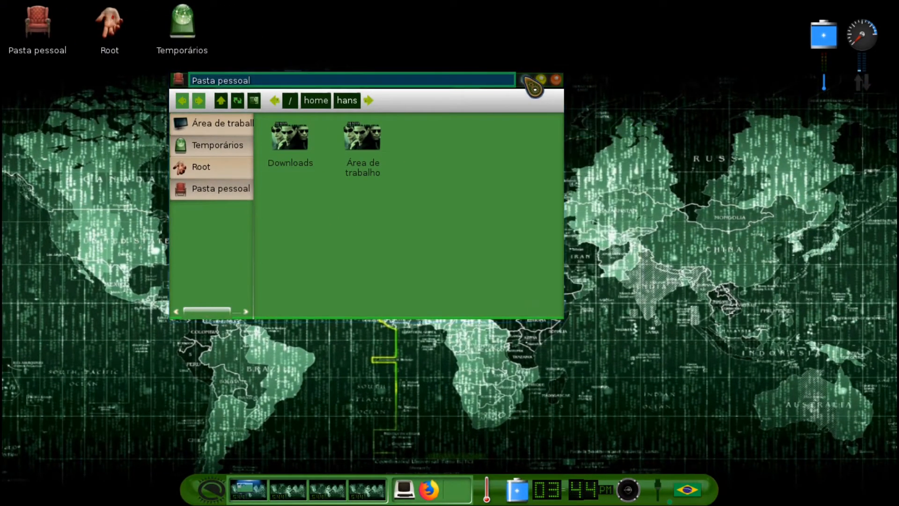
left_click(556, 79)
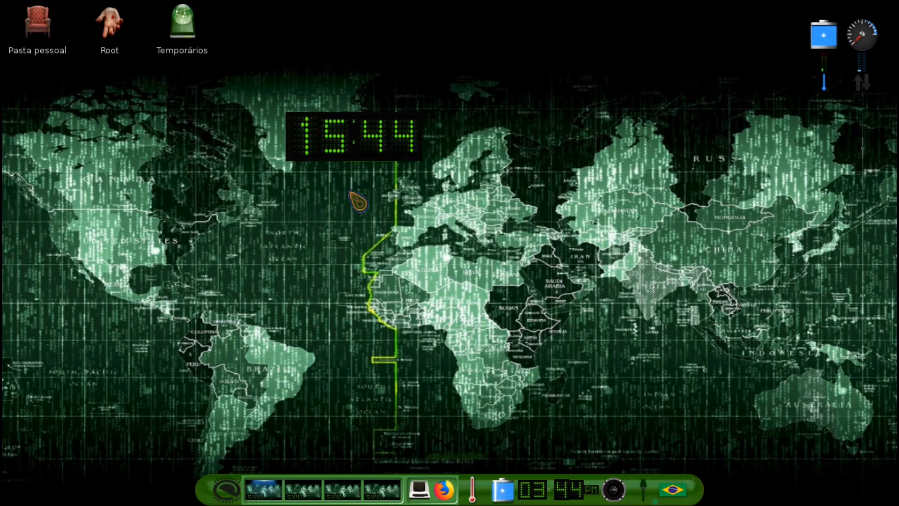
Step: Open the composition settings and apply popup as the default window style
left_click(356, 199)
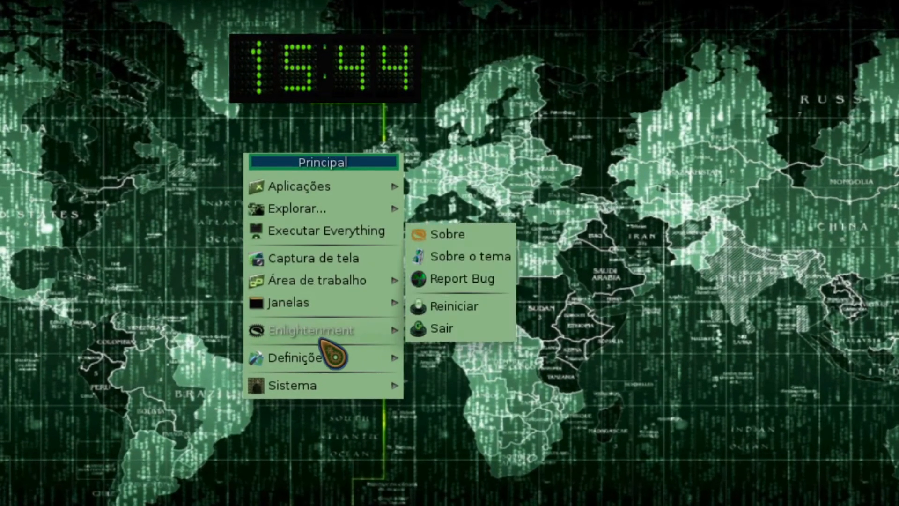
mouse_move(355, 346)
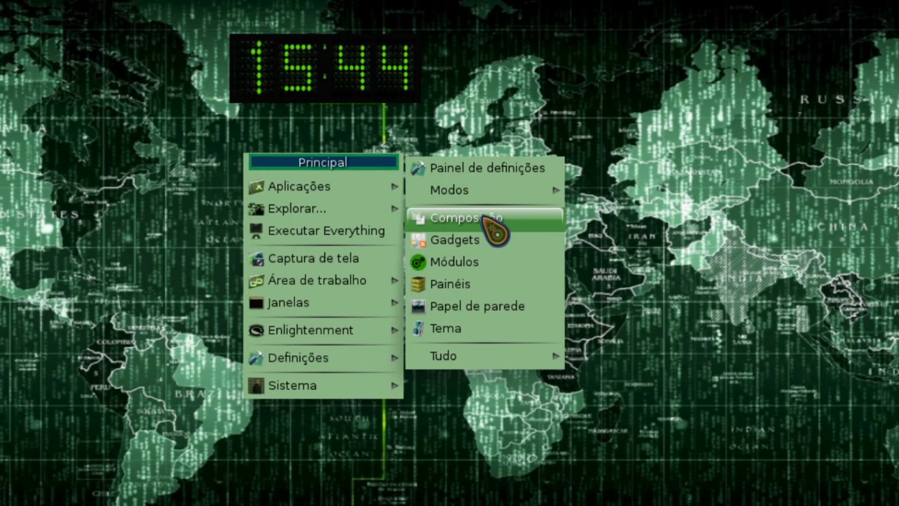
left_click(485, 220)
left_click(612, 325)
left_click(612, 325)
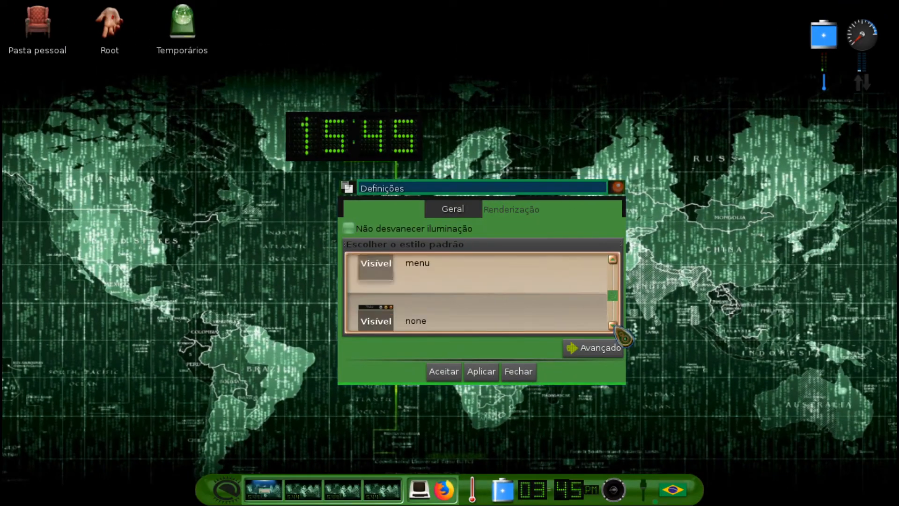
left_click(613, 325)
left_click(614, 326)
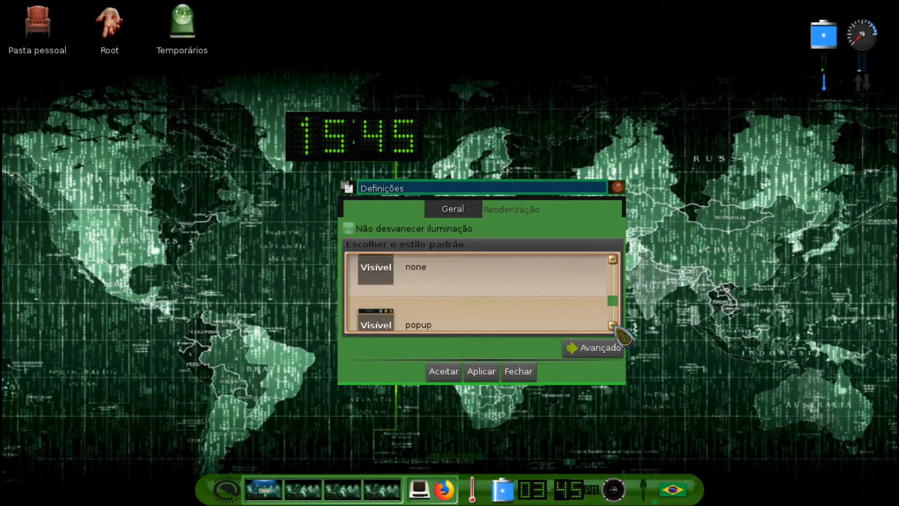
left_click(505, 302)
left_click(485, 371)
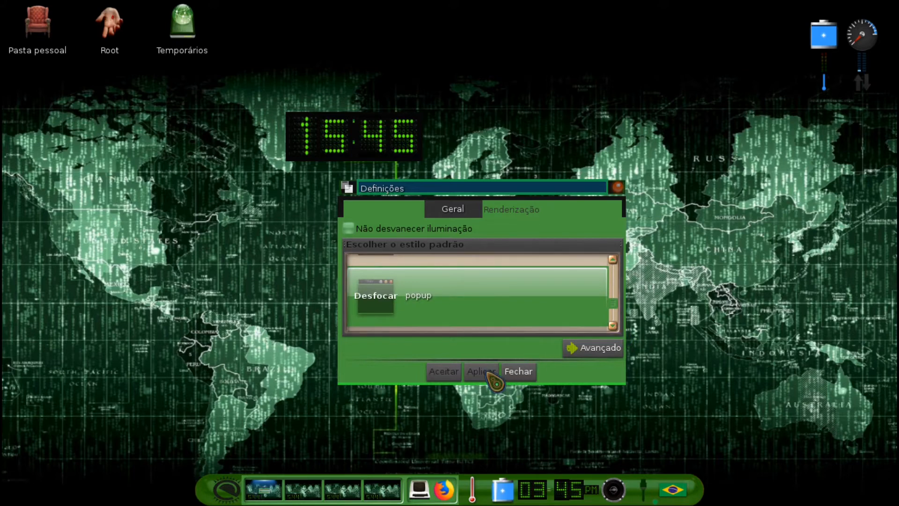
Step: Preview the popup effect by opening and dismissing the main menu on the empty desktop
left_click(703, 308)
left_click(785, 229)
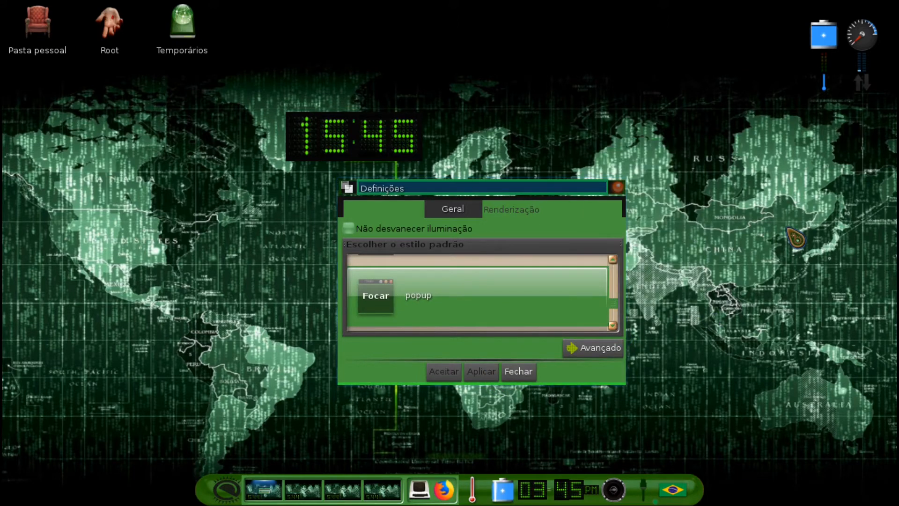
left_click(788, 229)
left_click(754, 174)
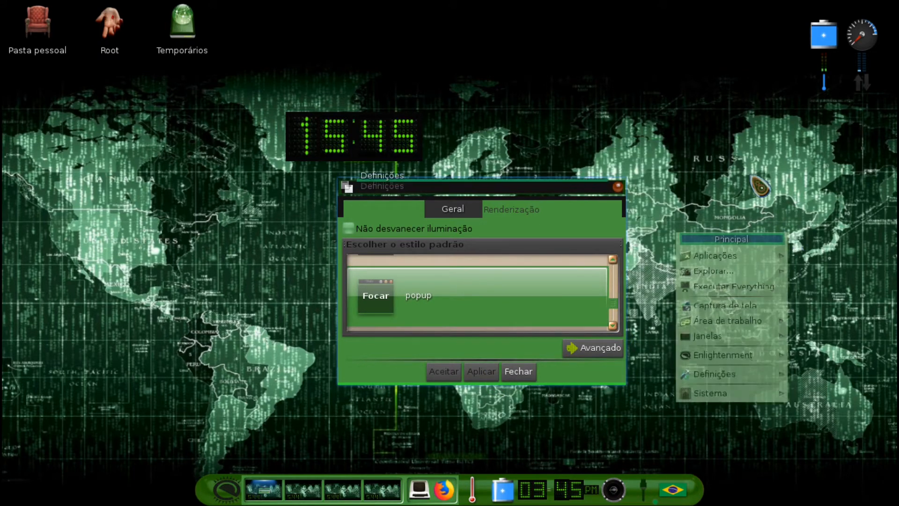
Step: Apply rotate as the default composition style
left_click(613, 324)
left_click(612, 324)
left_click(613, 324)
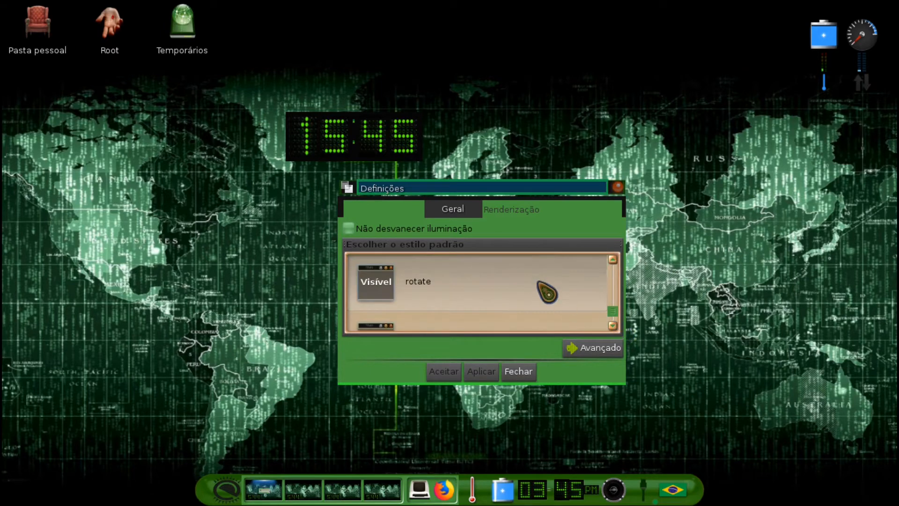
left_click(539, 291)
left_click(490, 371)
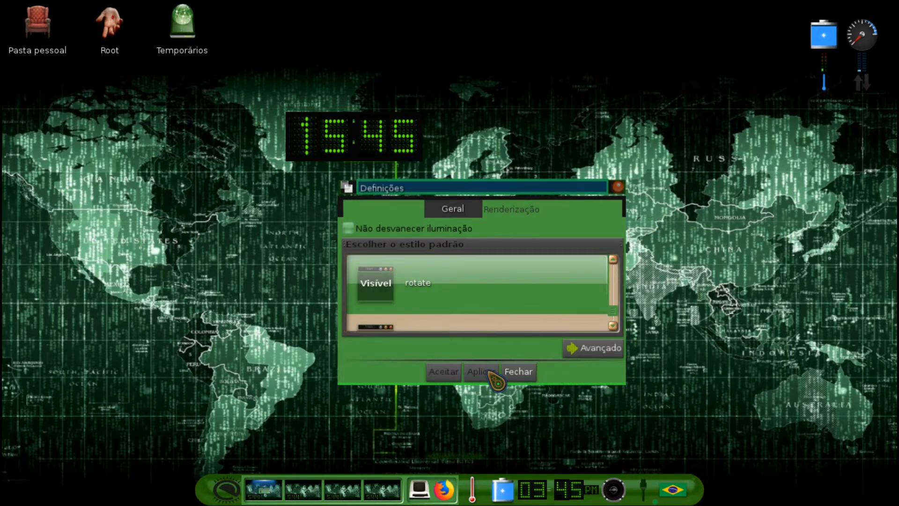
Step: Preview the rotate effect by repeatedly opening and dismissing the desktop's main menu, and look further down the style list
left_click(698, 307)
left_click(796, 294)
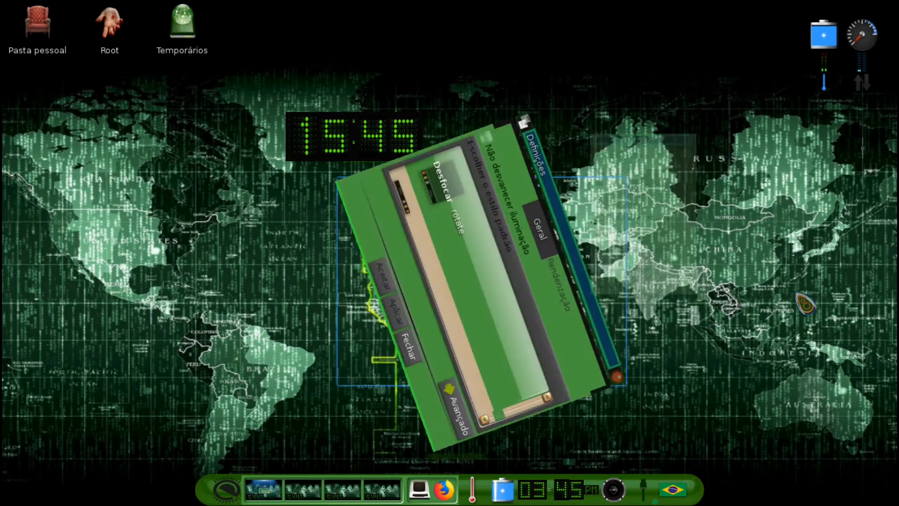
left_click(773, 214)
left_click(744, 150)
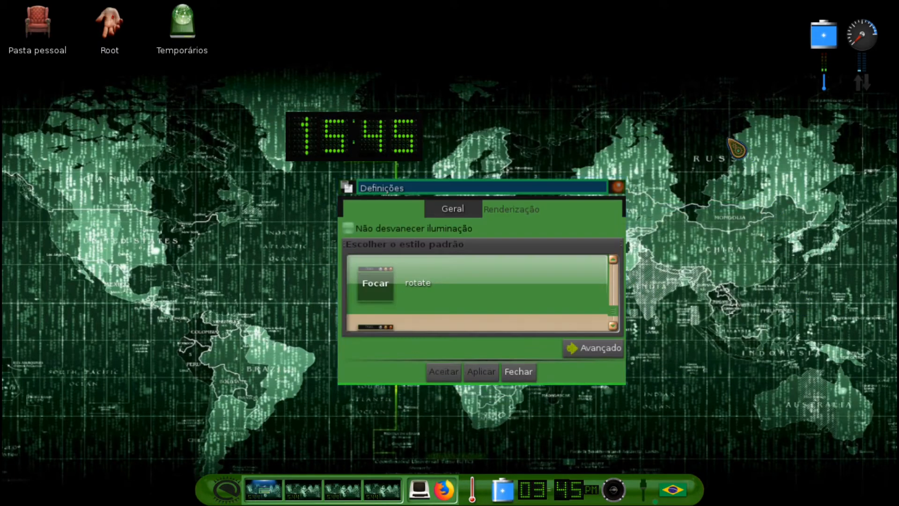
left_click(675, 116)
left_click(754, 228)
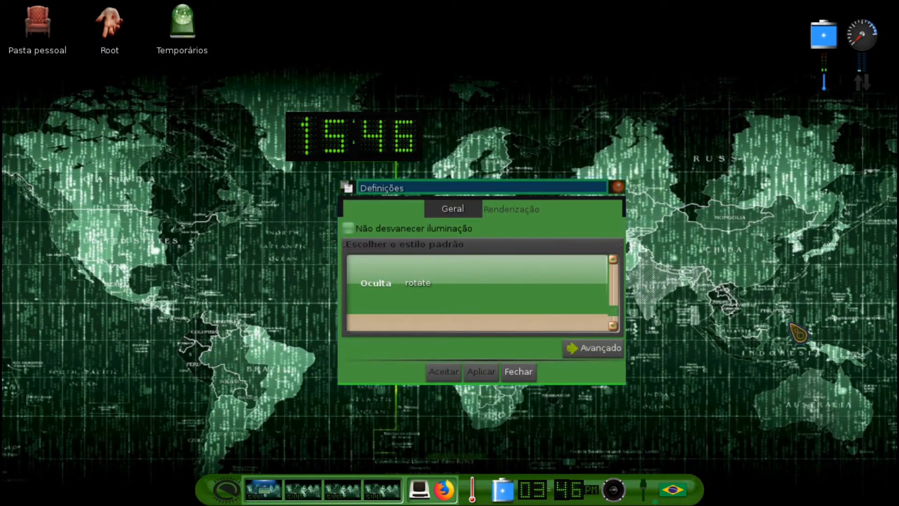
left_click(802, 341)
left_click(762, 387)
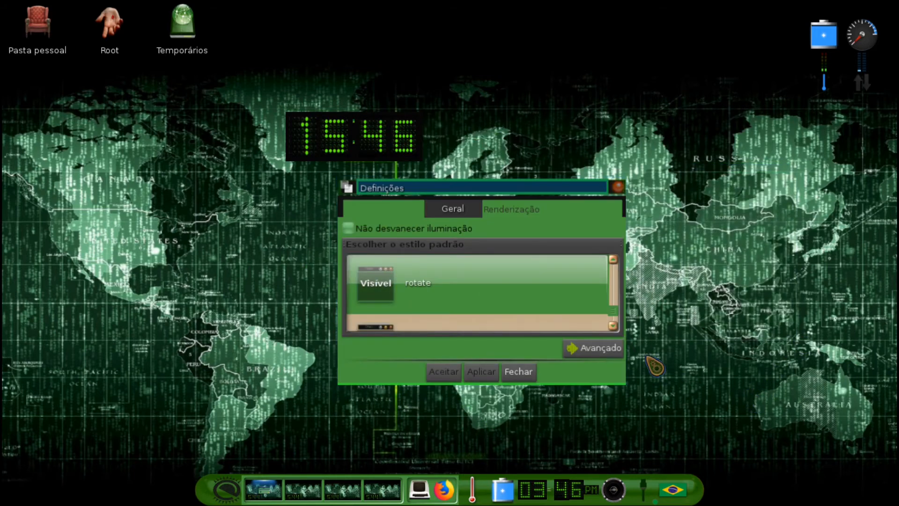
left_click(613, 325)
left_click(614, 324)
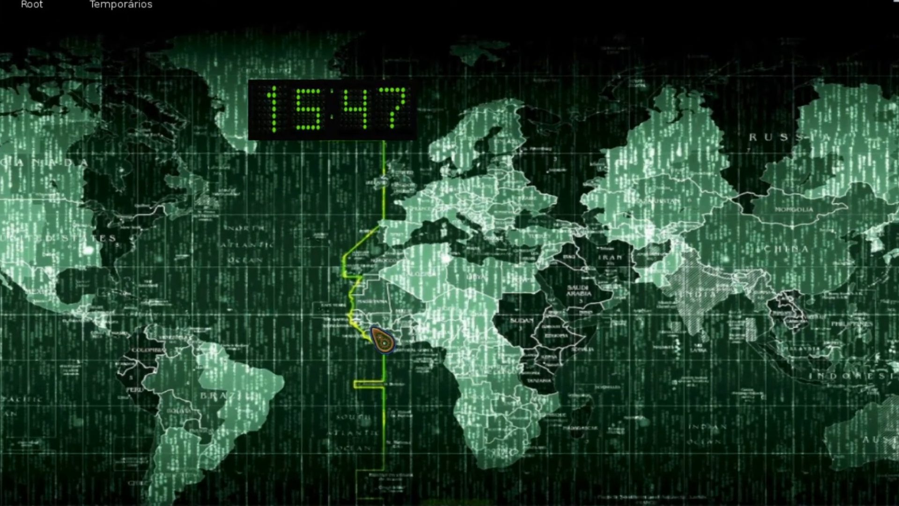
Step: Open the application theme settings in the settings panel and apply Enlightenment-X as the icon theme for applications
left_click(395, 324)
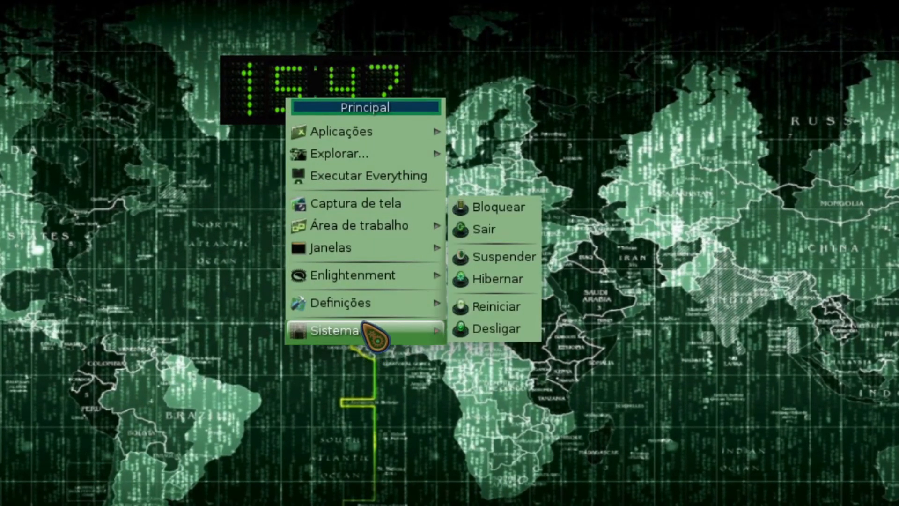
mouse_move(366, 304)
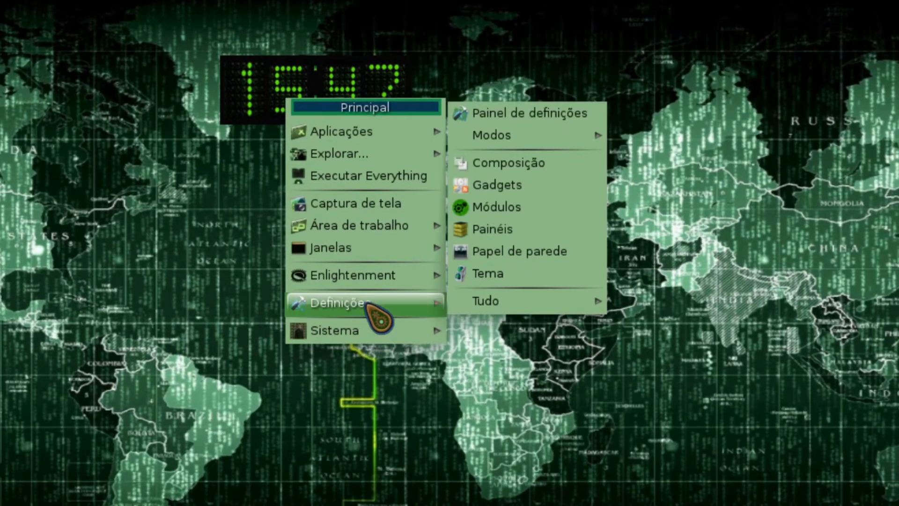
left_click(517, 115)
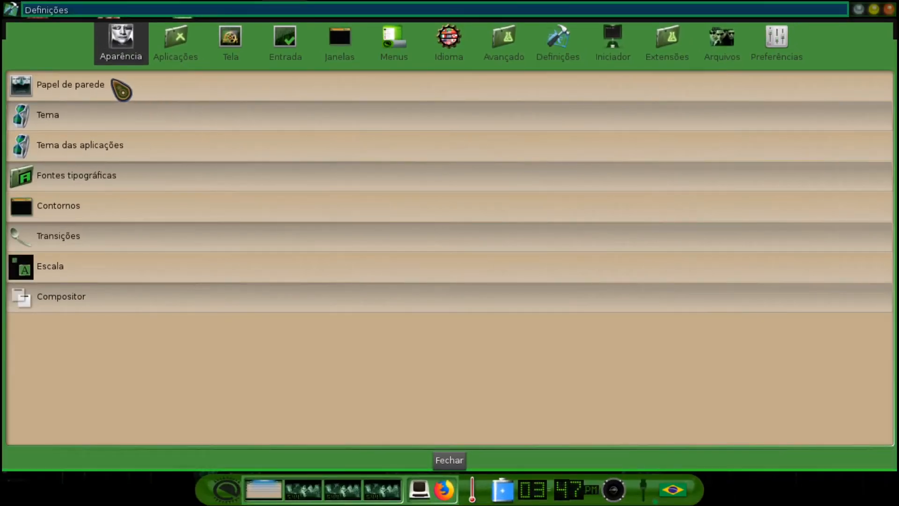
left_click(106, 159)
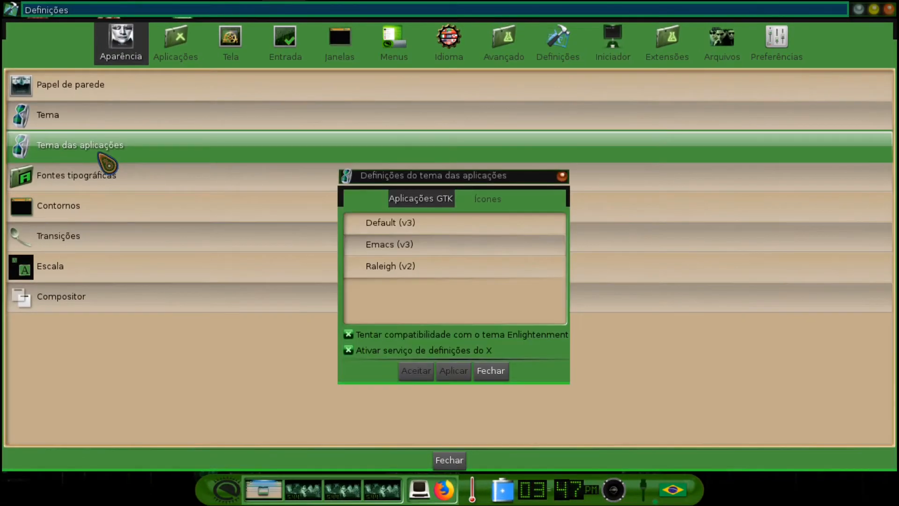
left_click(487, 199)
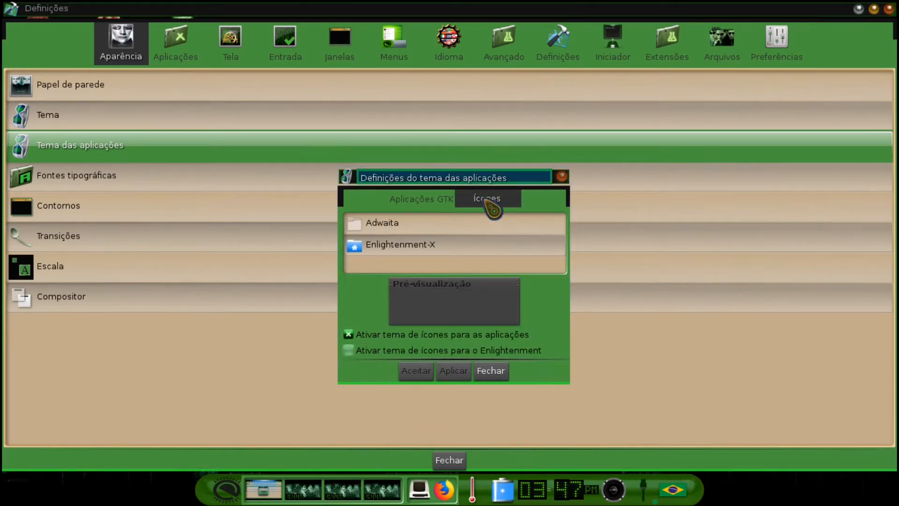
left_click(426, 248)
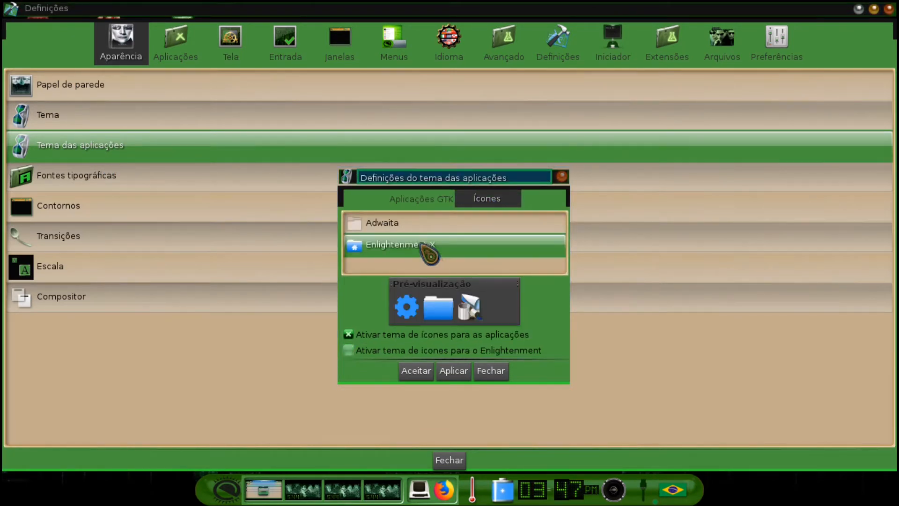
left_click(457, 371)
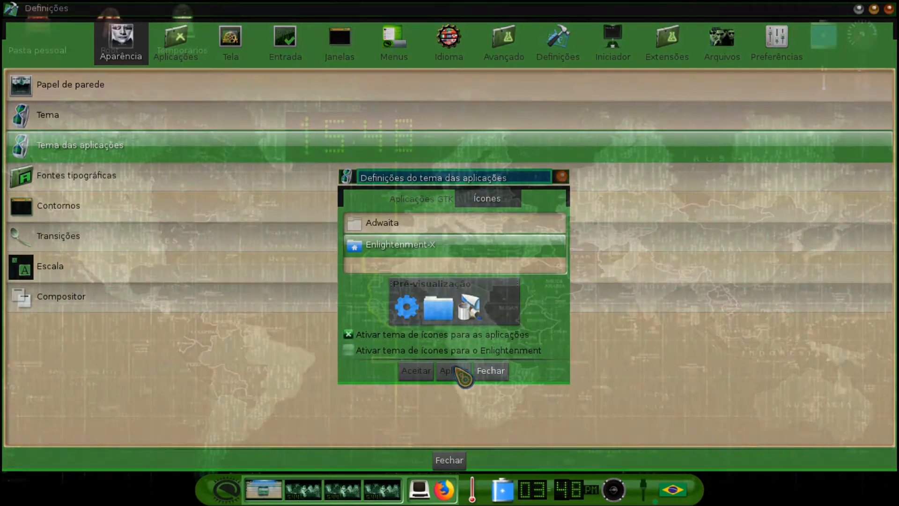
Step: Open the desktop shelf's settings and try placing the shelf vertically at the middle of the screen's left edge
left_click(382, 237)
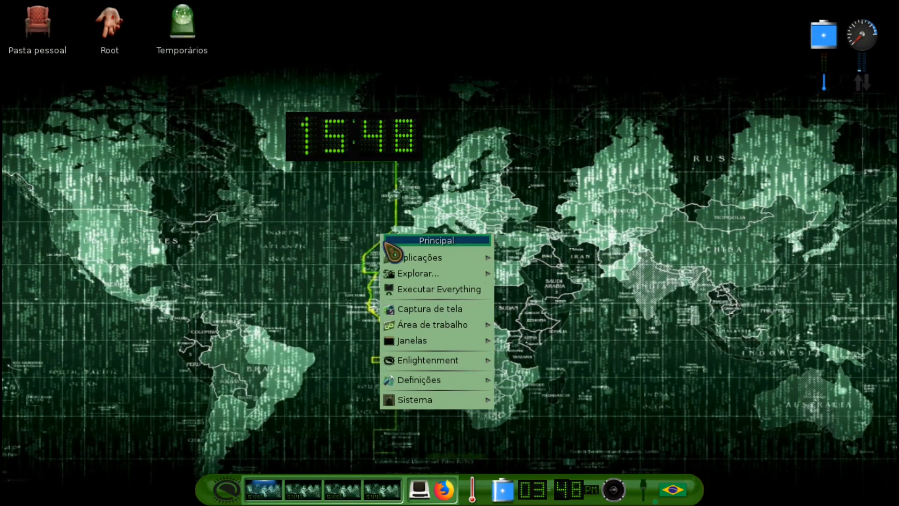
mouse_move(441, 337)
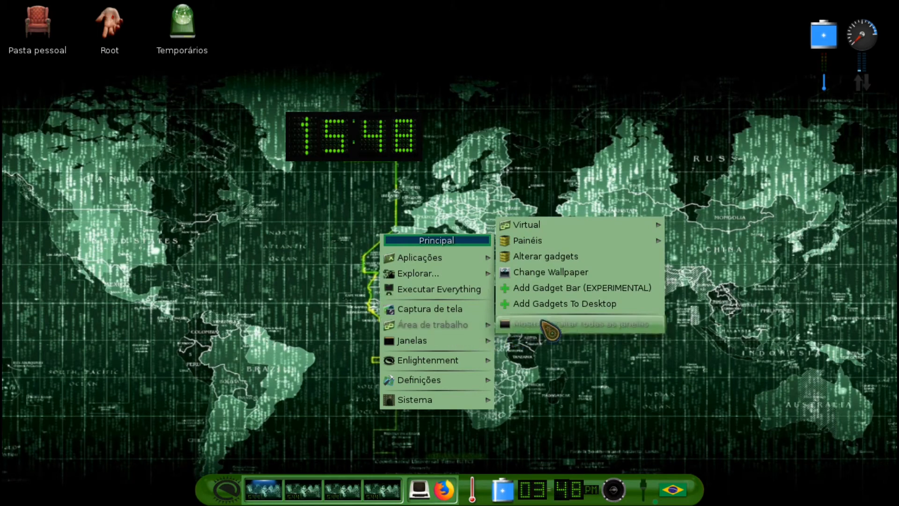
mouse_move(555, 241)
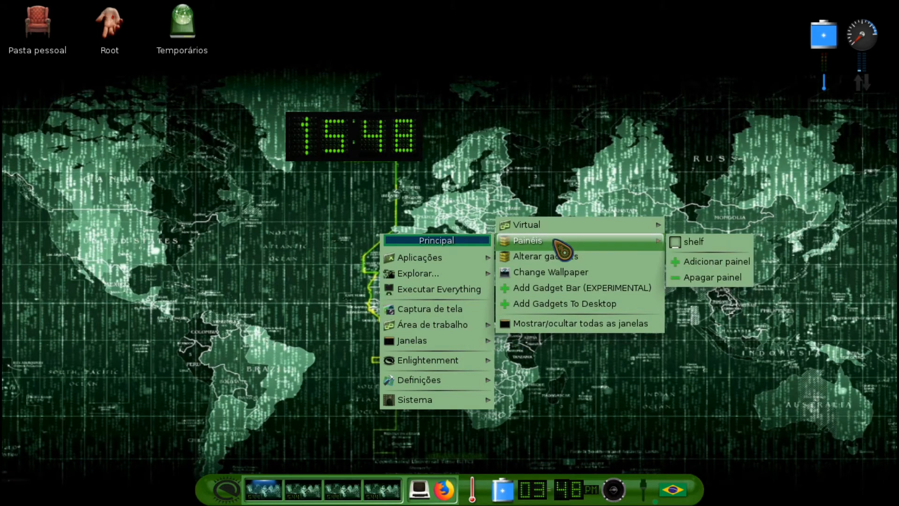
left_click(698, 241)
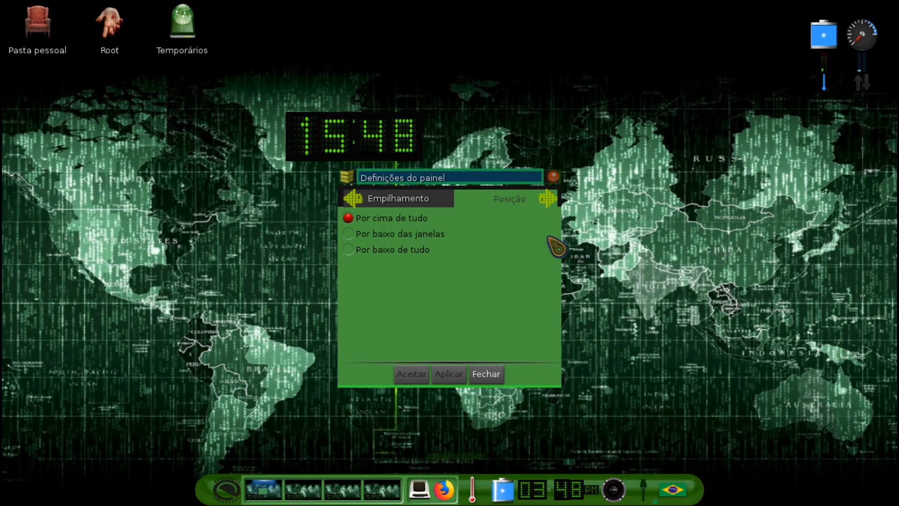
left_click(508, 206)
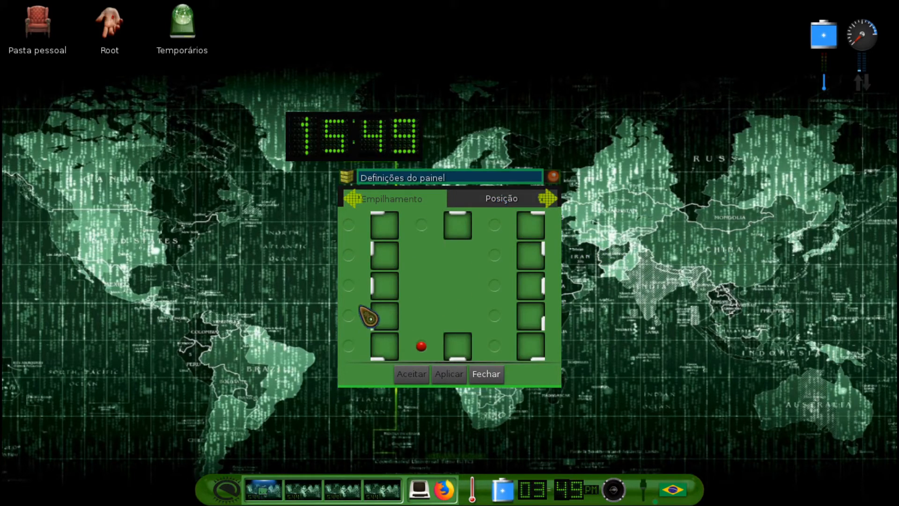
left_click(448, 373)
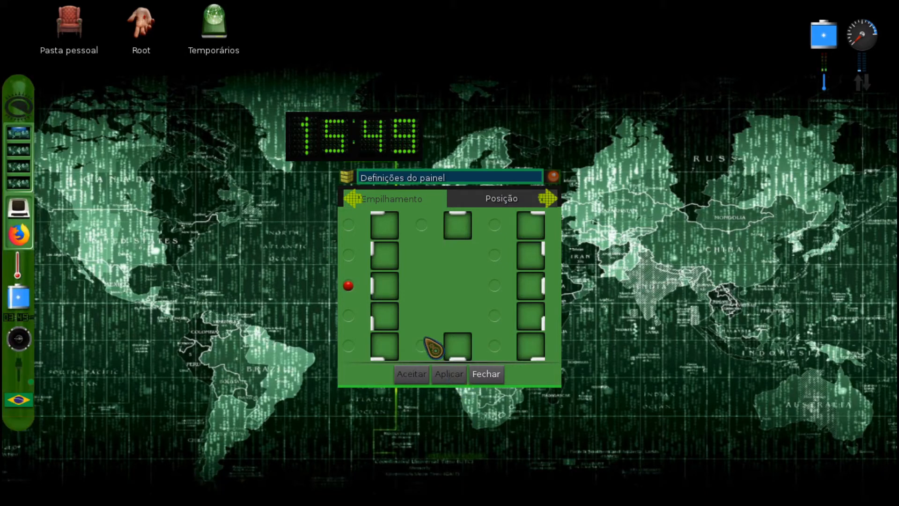
Step: Move the shelf back to the centre of the screen's bottom edge, check its stacking options and close the settings
left_click(448, 373)
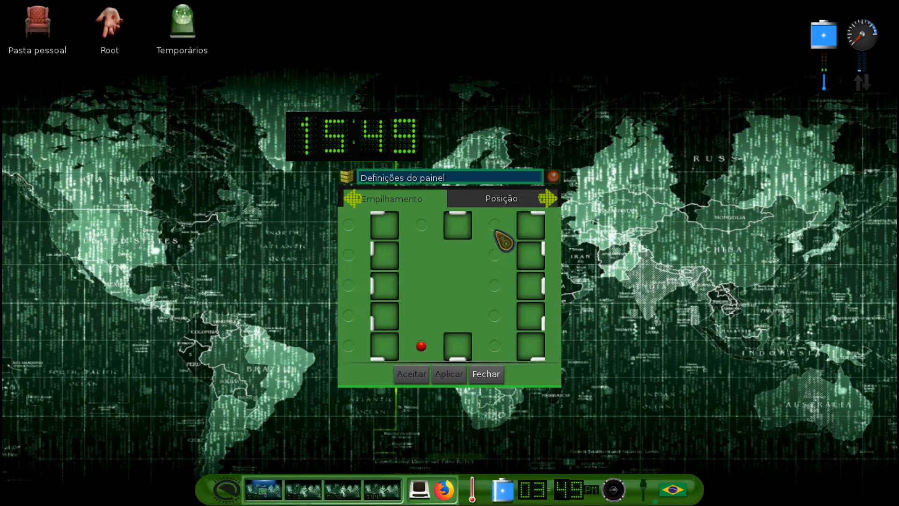
left_click(415, 203)
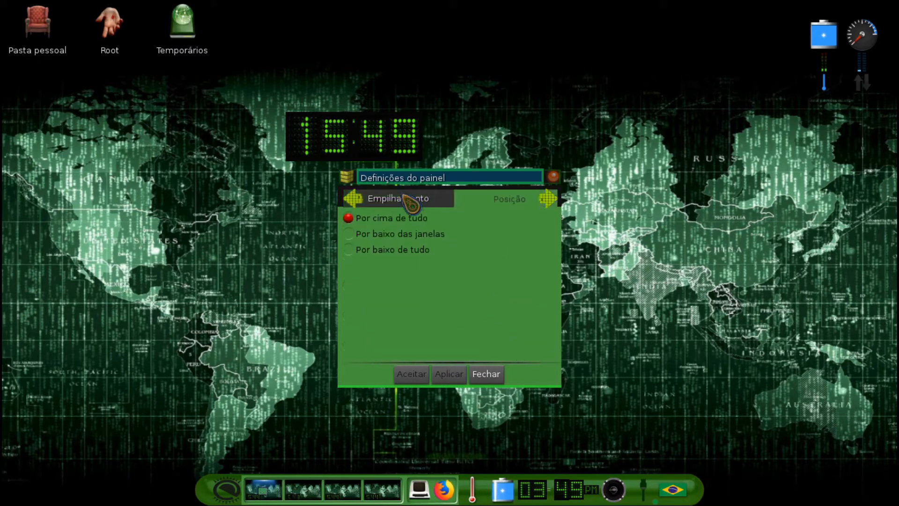
left_click(550, 199)
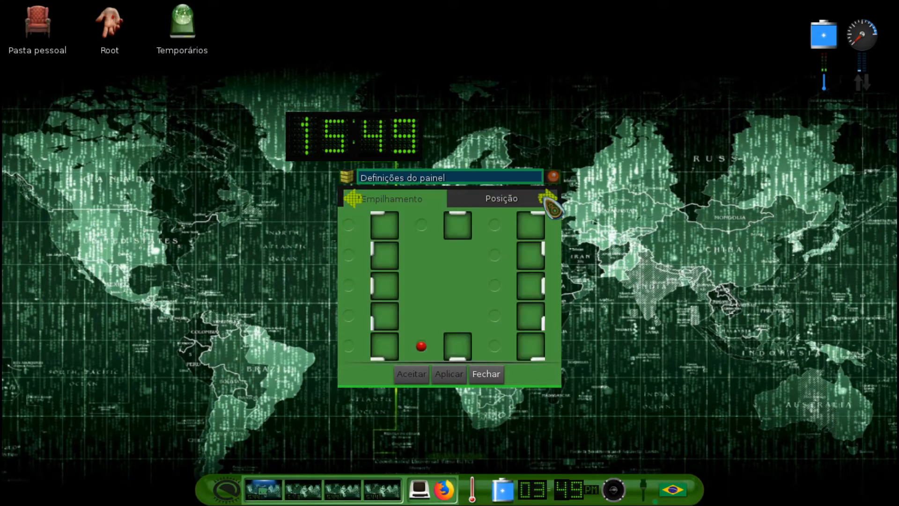
left_click(486, 373)
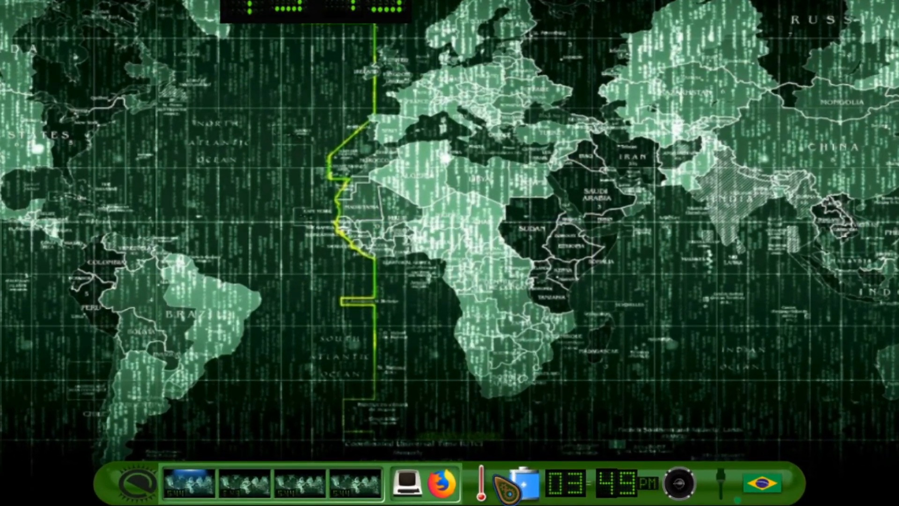
Step: Turn on automatic hiding for the shelf and test it by approaching the hidden shelf at the screen edge
right_click(494, 476)
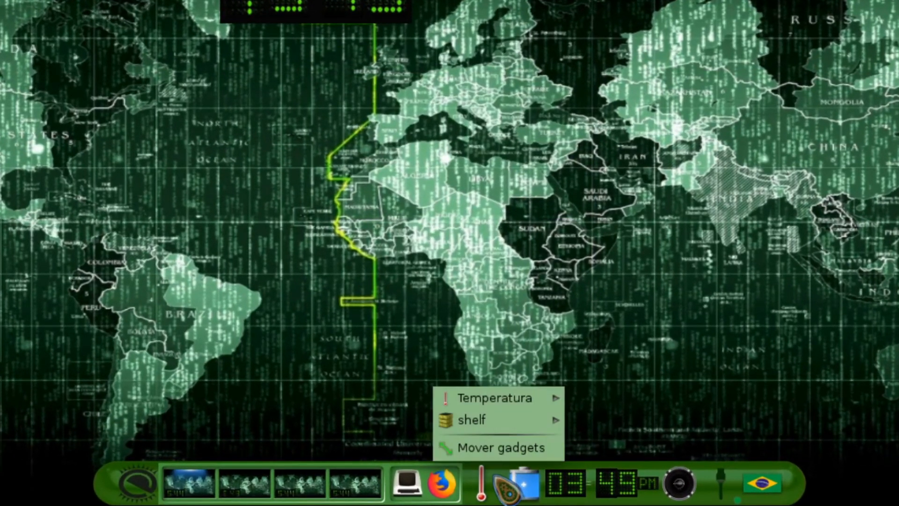
mouse_move(504, 421)
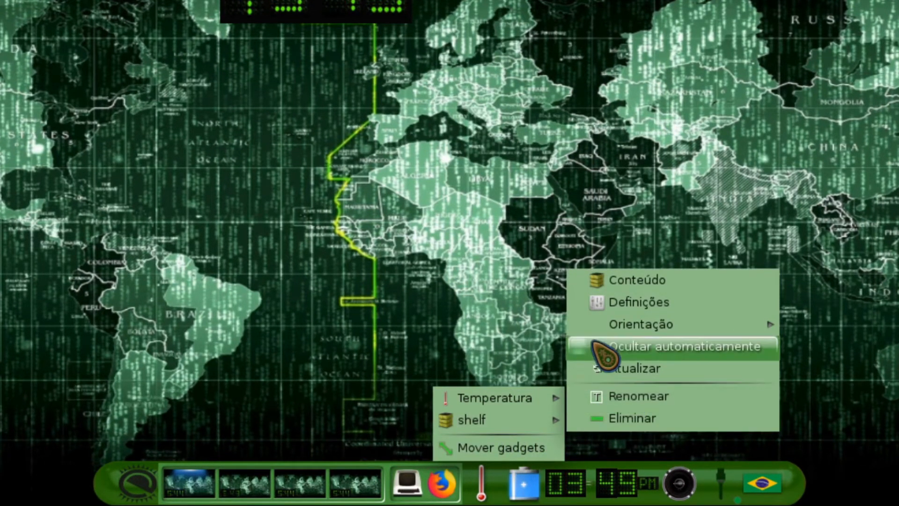
left_click(579, 346)
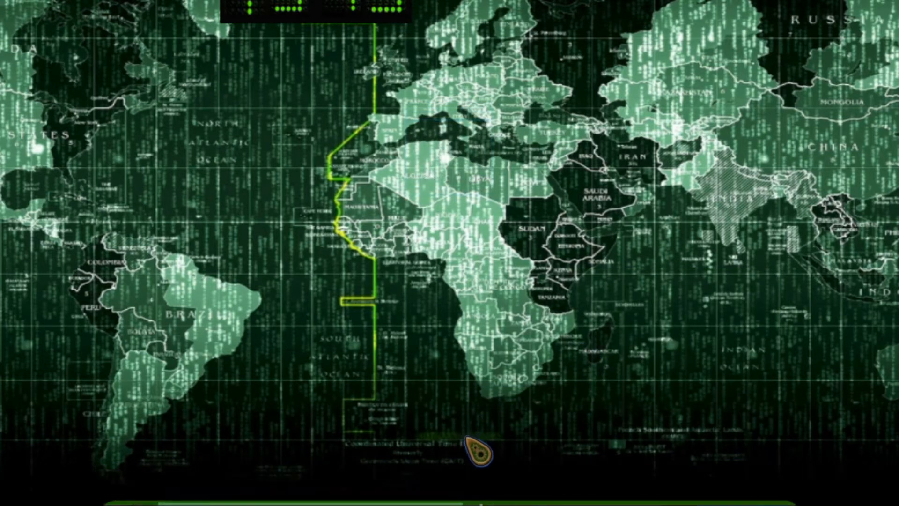
mouse_move(467, 504)
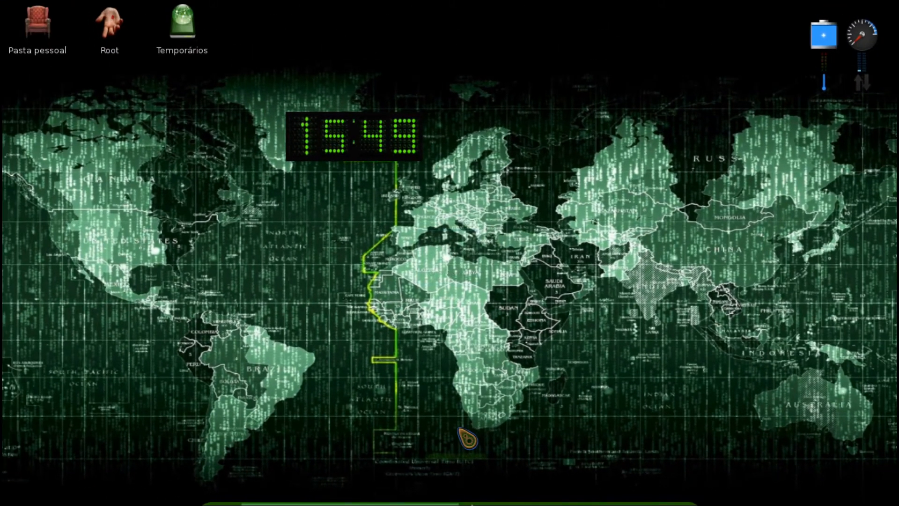
Step: Open the module settings and enlarge the window so all module categories and more of the list fit
left_click(422, 284)
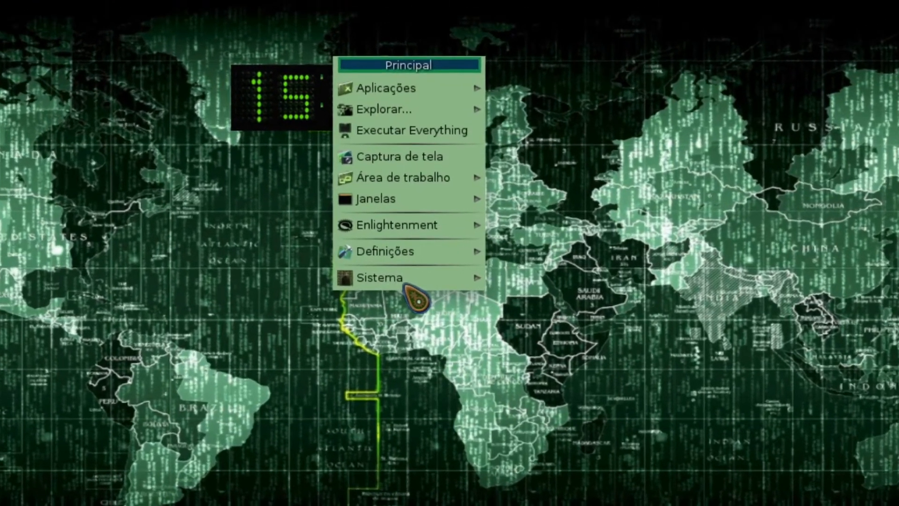
mouse_move(429, 260)
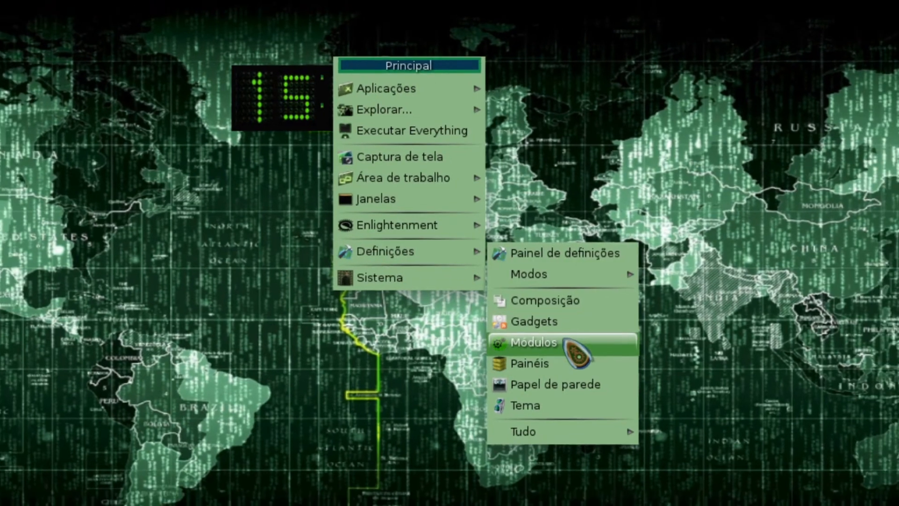
left_click(571, 346)
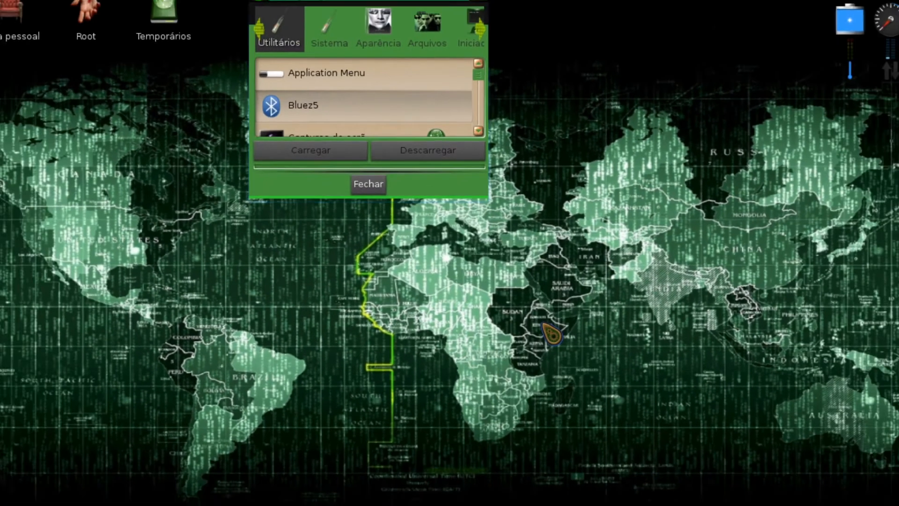
left_click(484, 205)
left_click(484, 204)
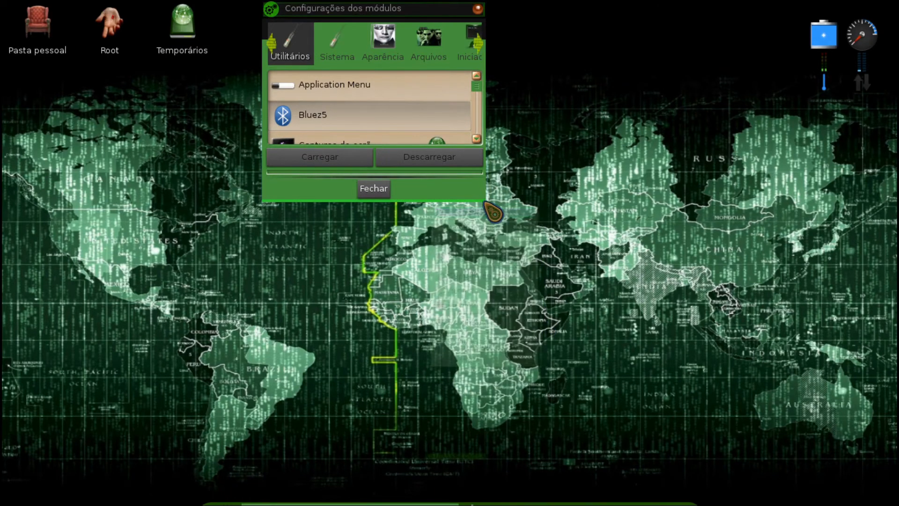
left_click_drag(486, 201, 665, 374)
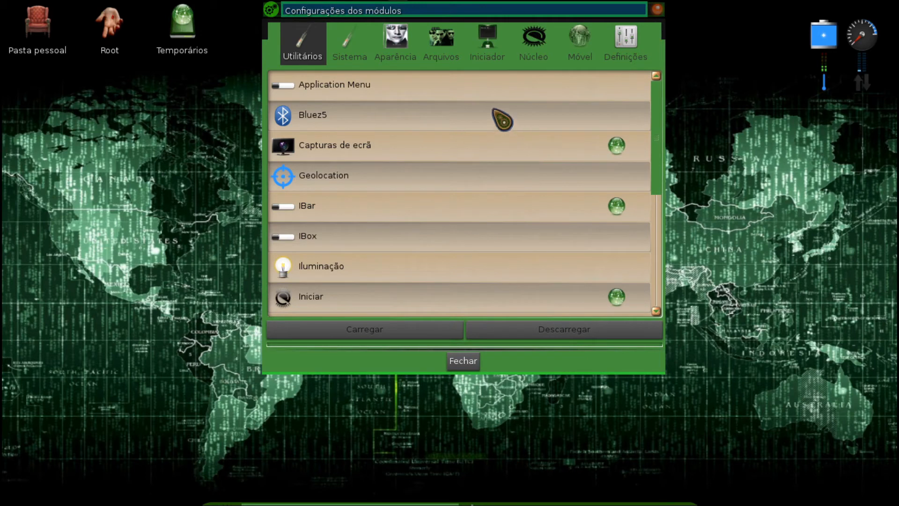
Step: Examine which modules are available and loaded in the categories from Utilitários to Definições, and close the module settings
left_click_drag(662, 128, 652, 239)
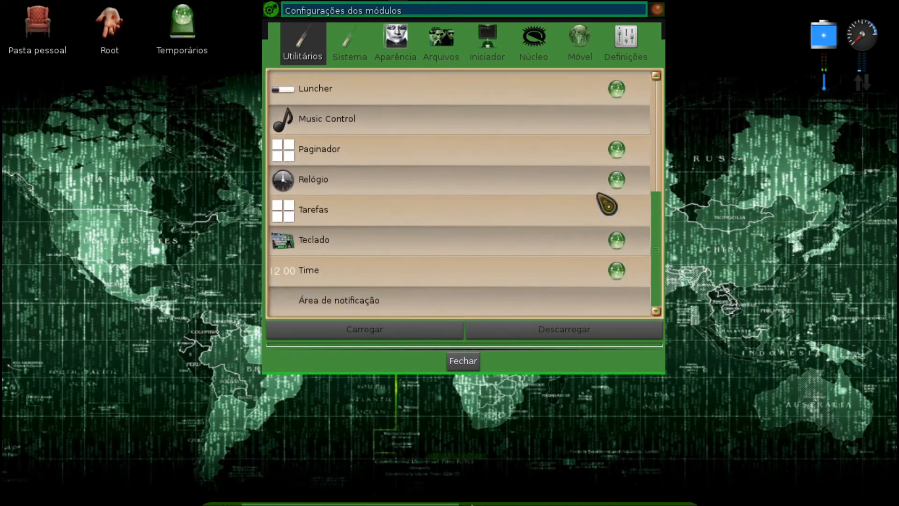
left_click(356, 56)
left_click(393, 58)
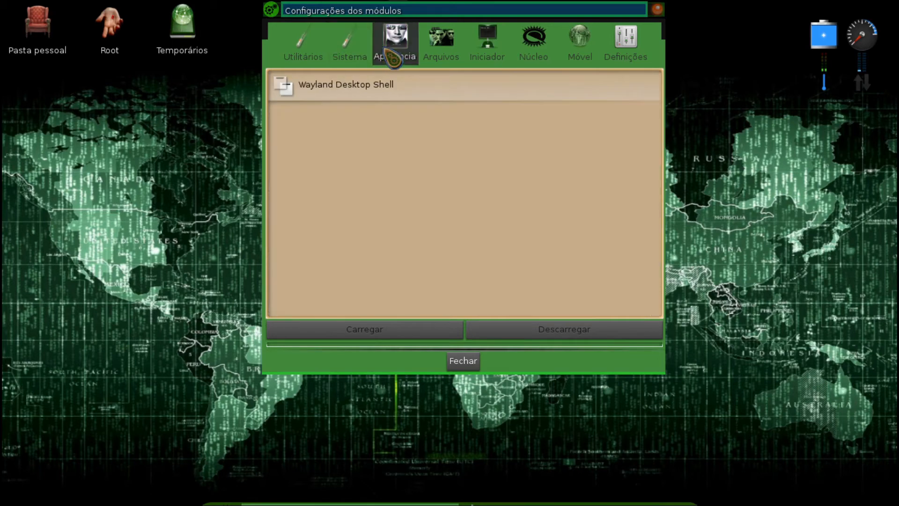
left_click(443, 55)
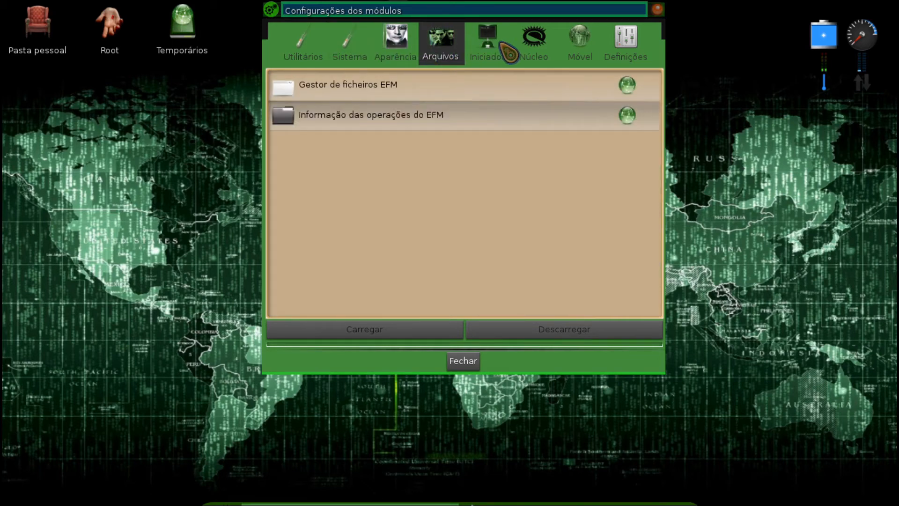
left_click(510, 54)
left_click(537, 52)
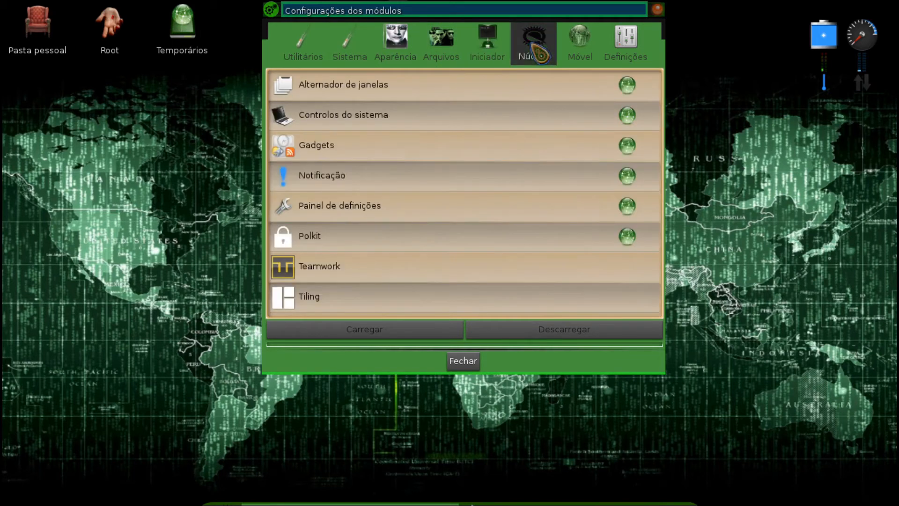
left_click(591, 53)
left_click(625, 54)
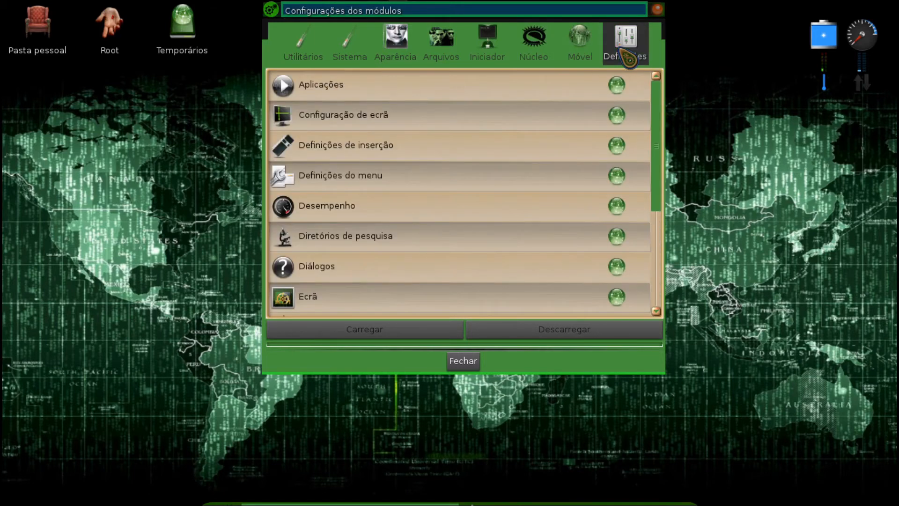
left_click(463, 360)
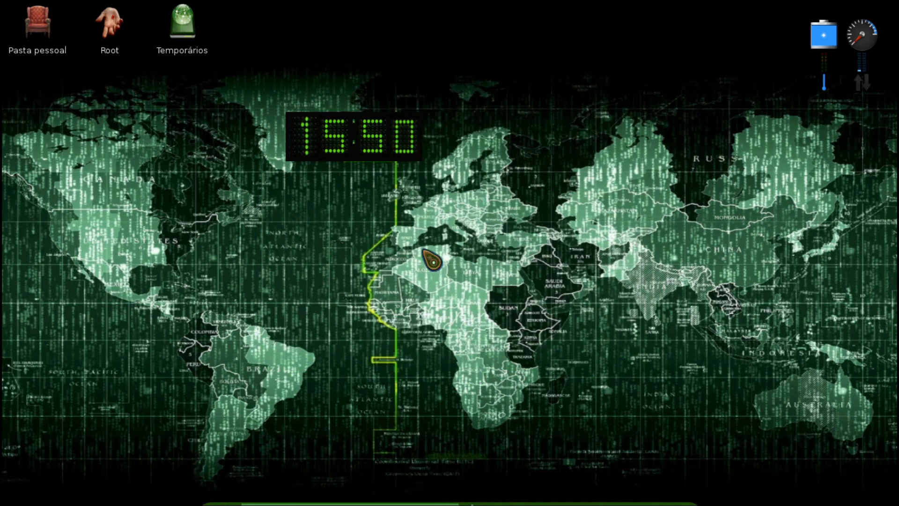
Step: Add an experimental gadget bar centred on the screen's top edge, using the Translucent style
left_click(426, 245)
mouse_move(510, 333)
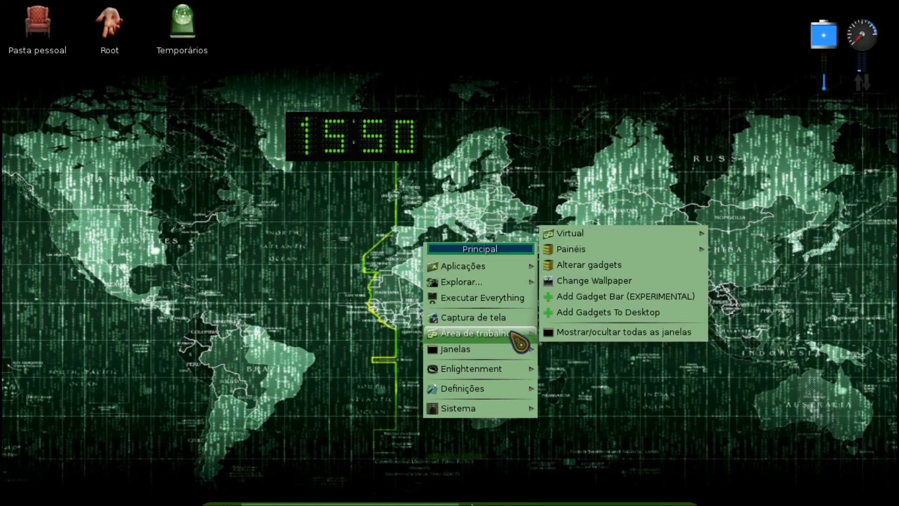
left_click(604, 300)
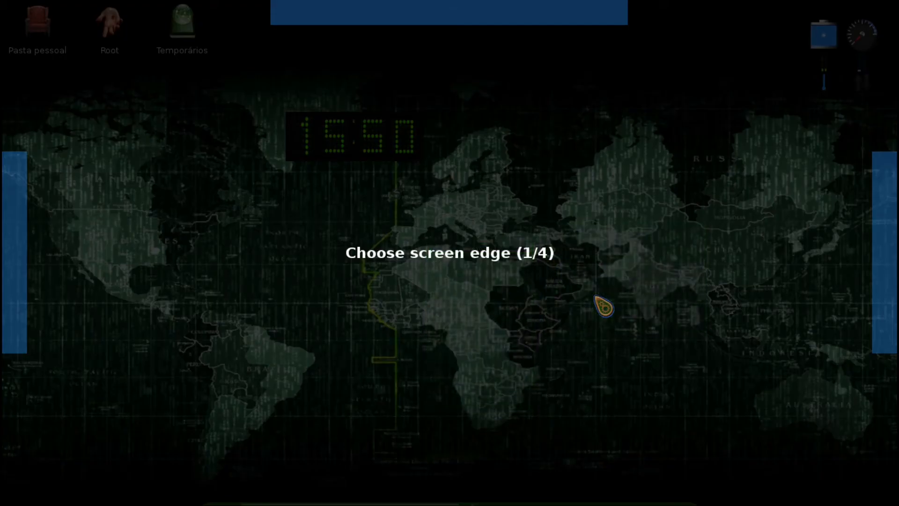
left_click(444, 24)
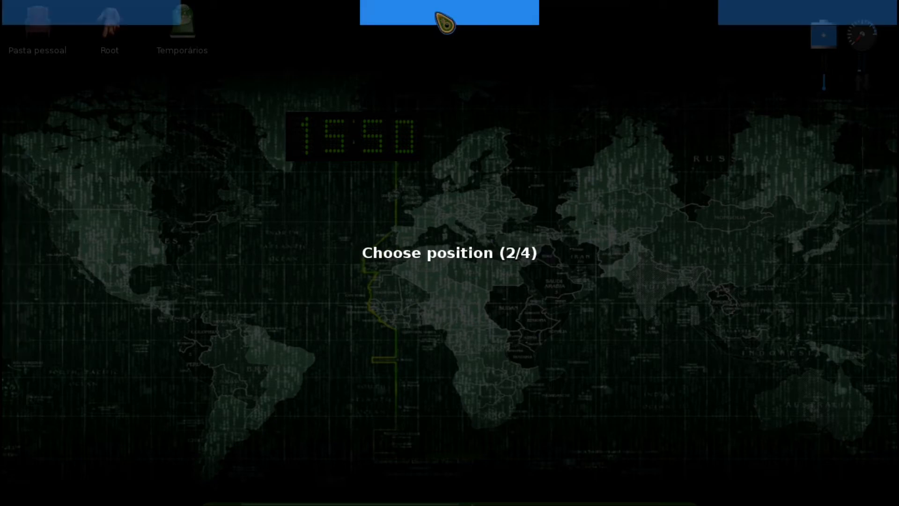
left_click(442, 22)
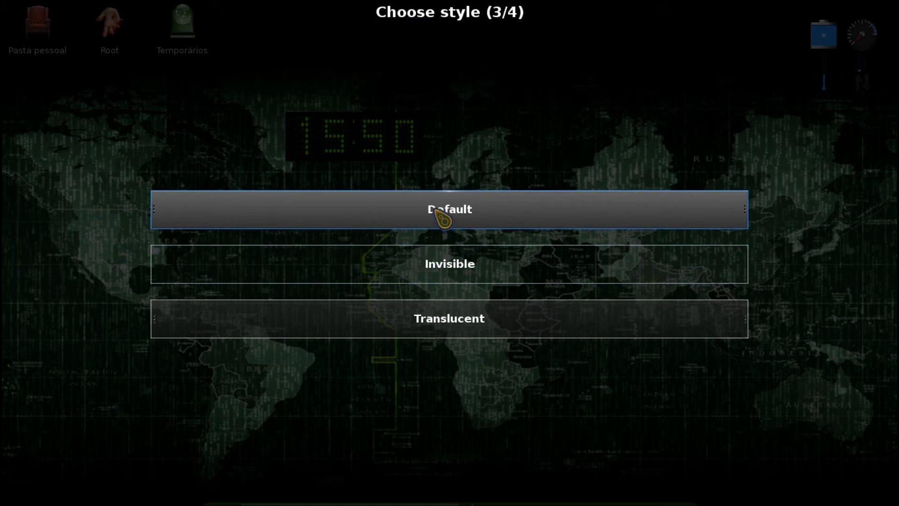
left_click(437, 318)
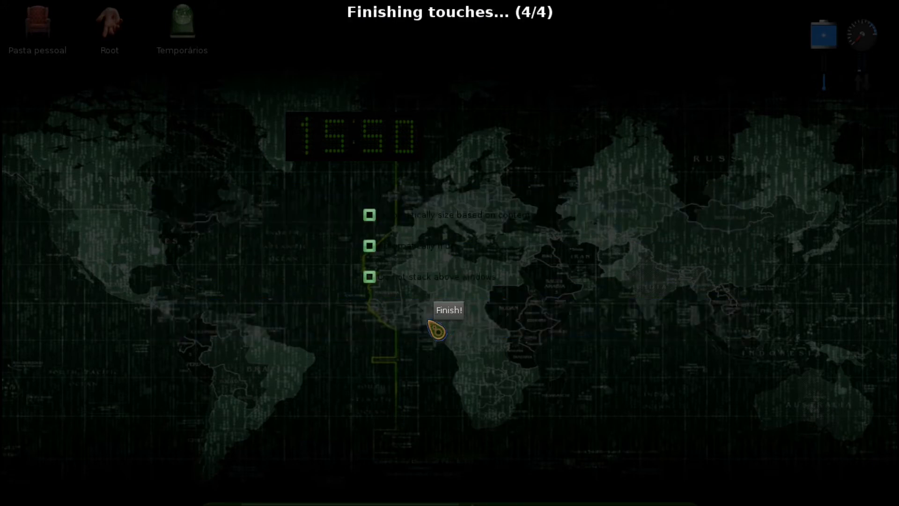
left_click(448, 310)
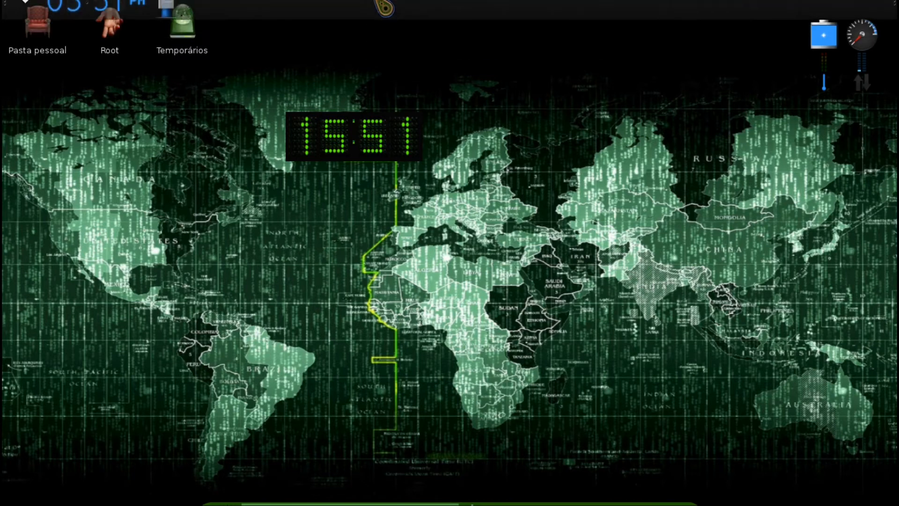
Step: Turn on Autosize for the new gadget bar, and delete the bar from the desktop
right_click(383, 21)
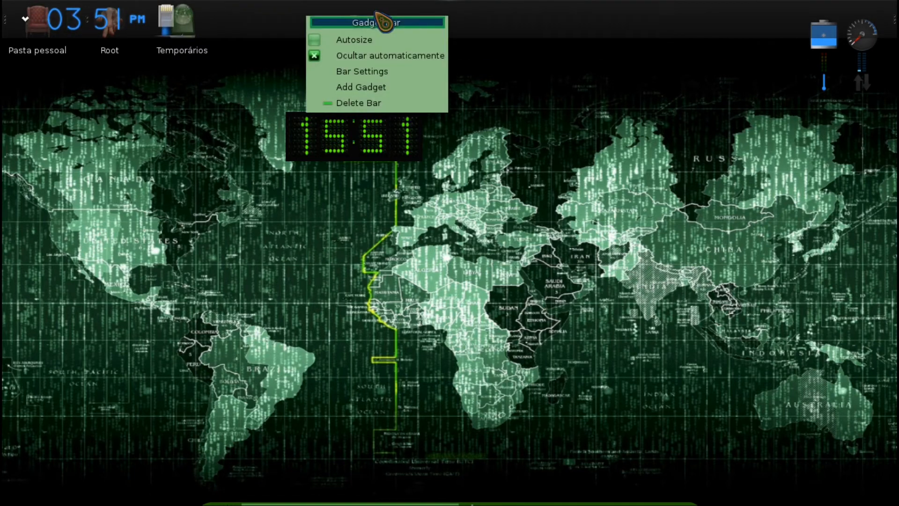
left_click(323, 43)
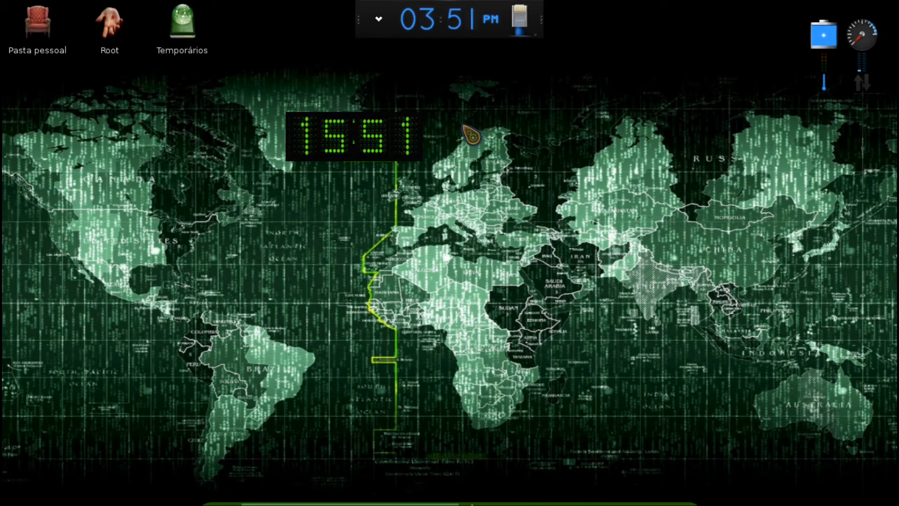
right_click(454, 19)
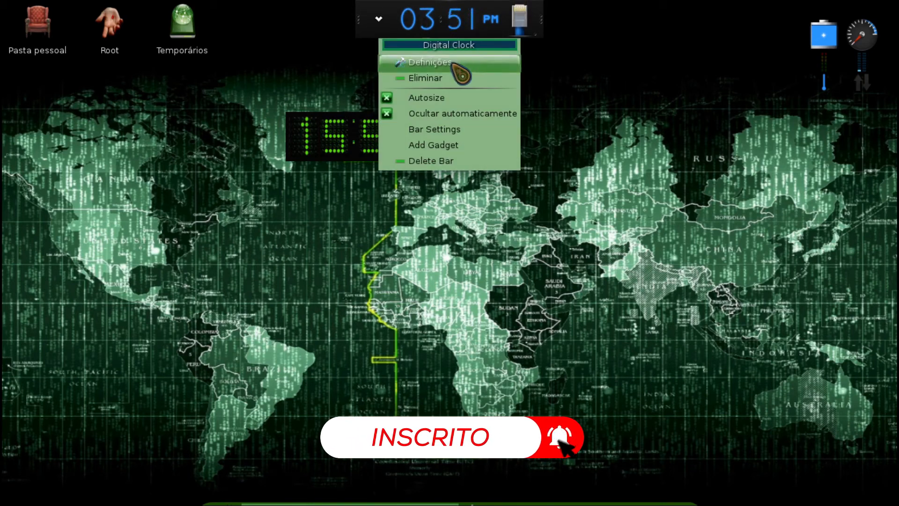
left_click(436, 160)
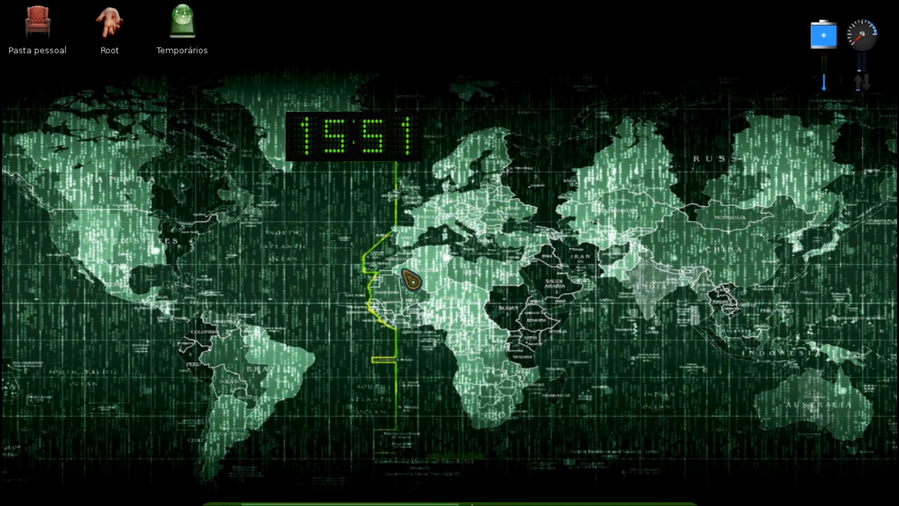
Step: Open Terminology from the shelf and enlarge both its window and its text
mouse_move(318, 500)
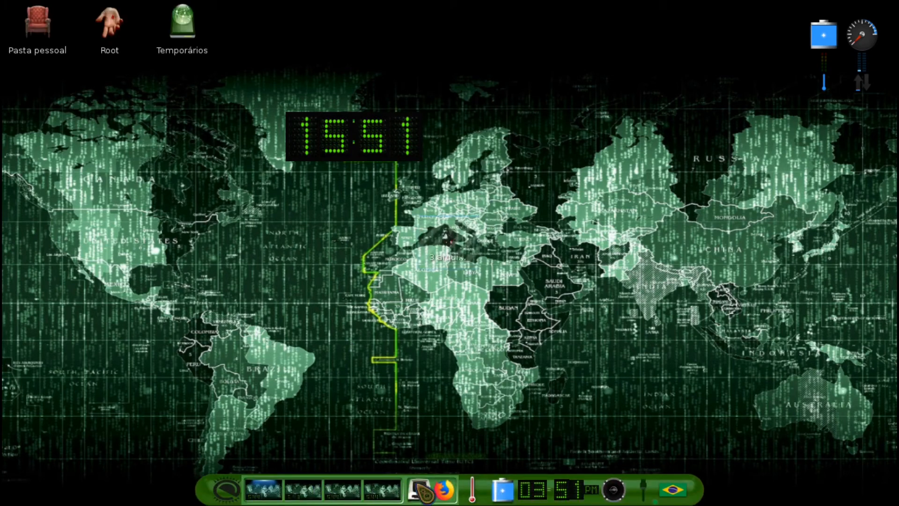
left_click(424, 491)
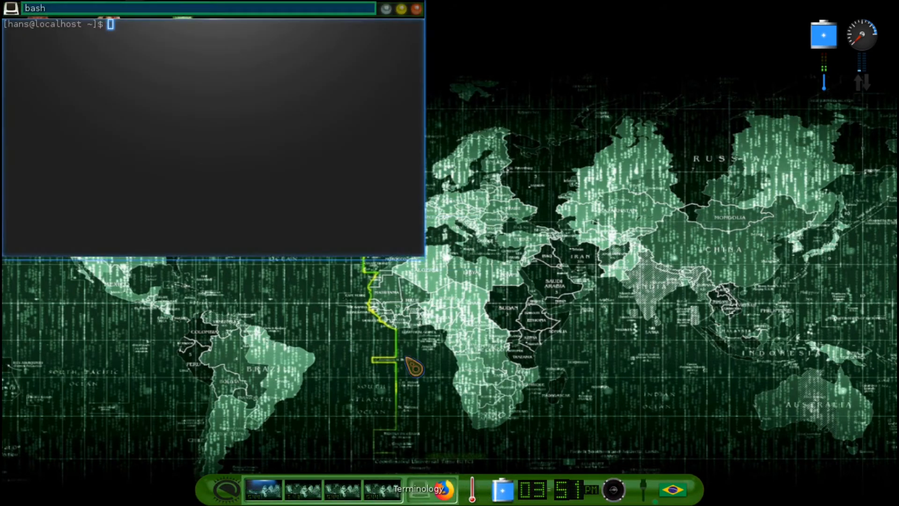
left_click_drag(425, 259, 639, 373)
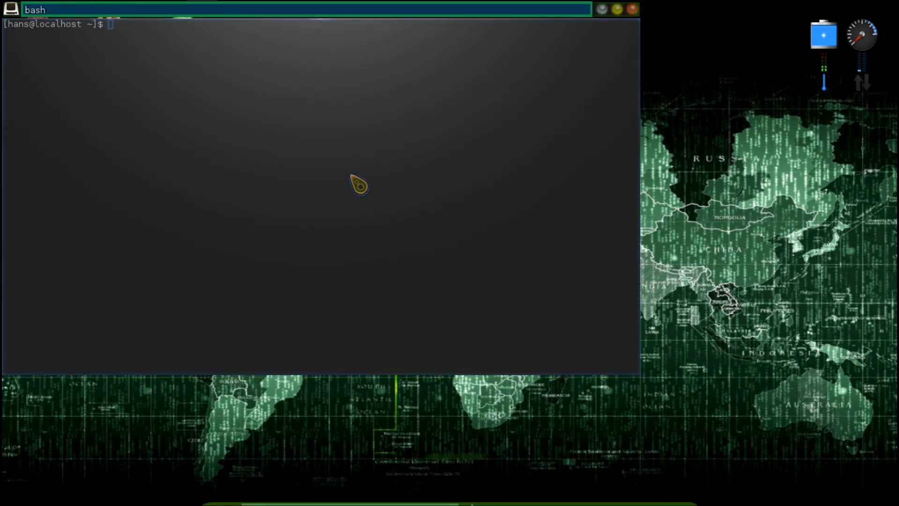
scroll(351, 175, "up", 4)
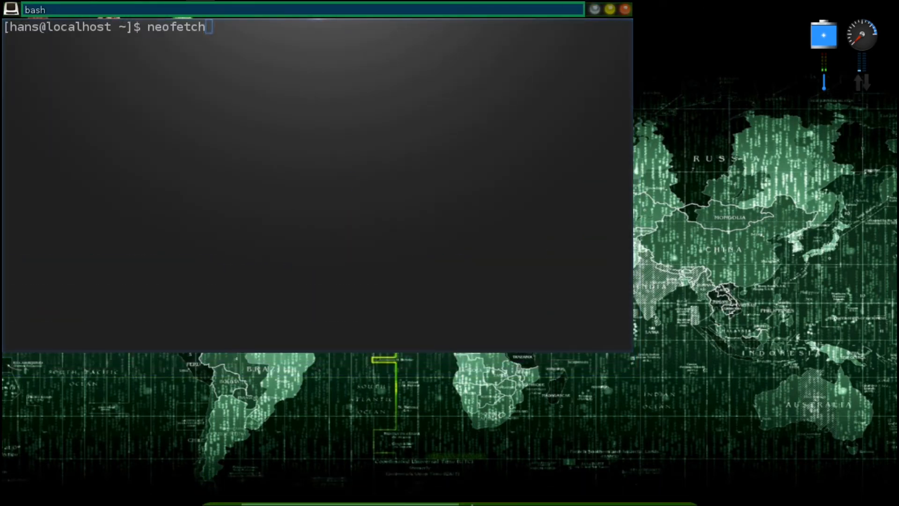
Step: Install the Albert launcher with "sudo xbps-install albert" and close the terminal
key("Up")
key("BackSpace")
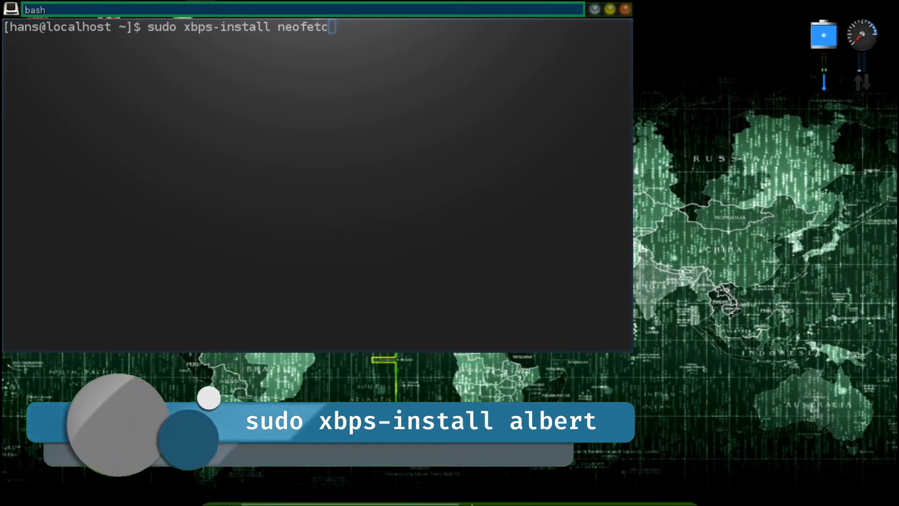
key("BackSpace")
key("BackSpace")
key("BackSpace")
key("BackSpace")
key("BackSpace")
key("BackSpace")
key("BackSpace")
type("alber")
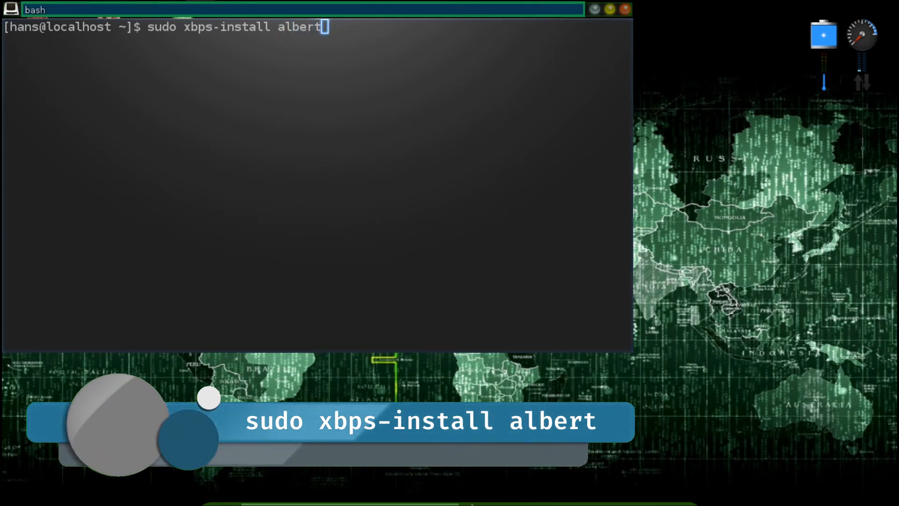
key("Return")
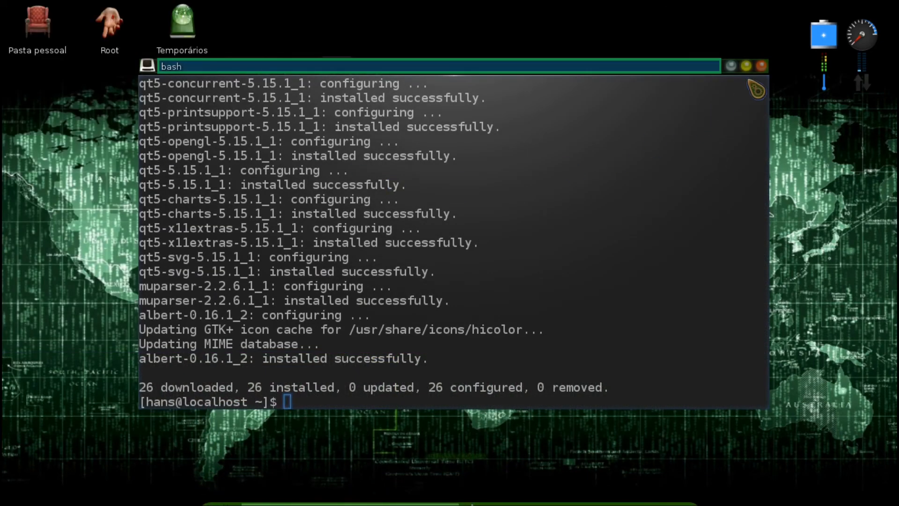
left_click(761, 66)
Step: Launch Albert, agree to send telemetry data and accept the first-run notice
left_click(473, 204)
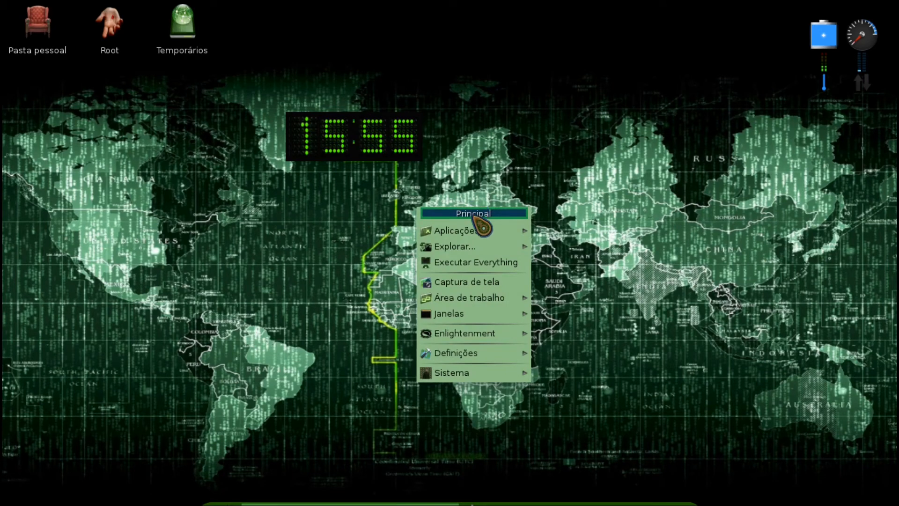
mouse_move(483, 230)
mouse_move(562, 232)
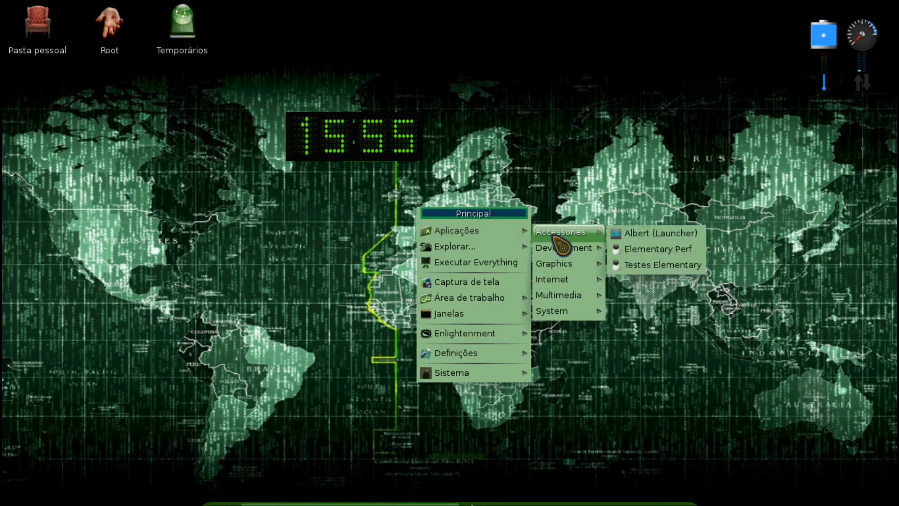
left_click(633, 234)
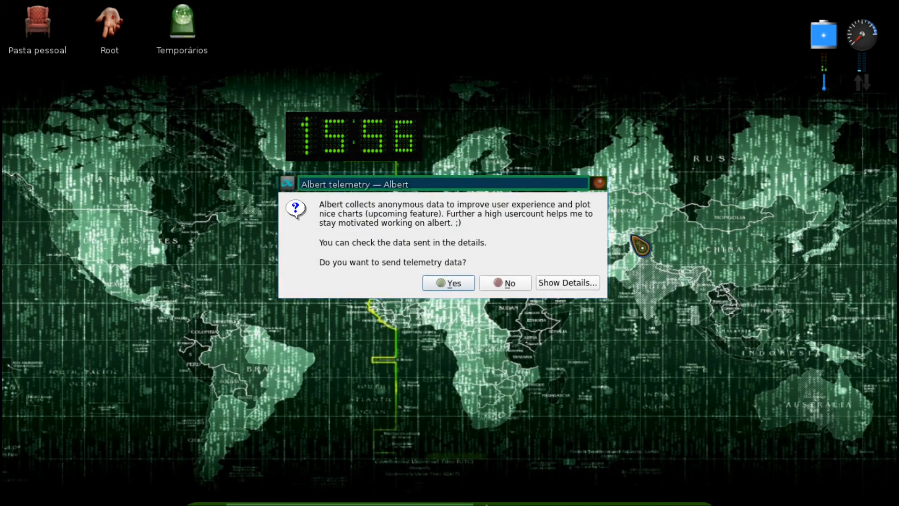
left_click(451, 283)
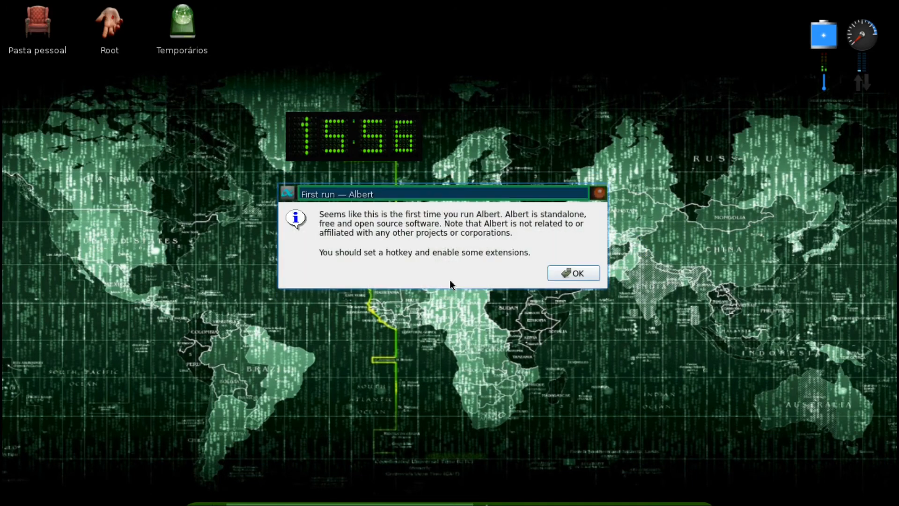
left_click(568, 275)
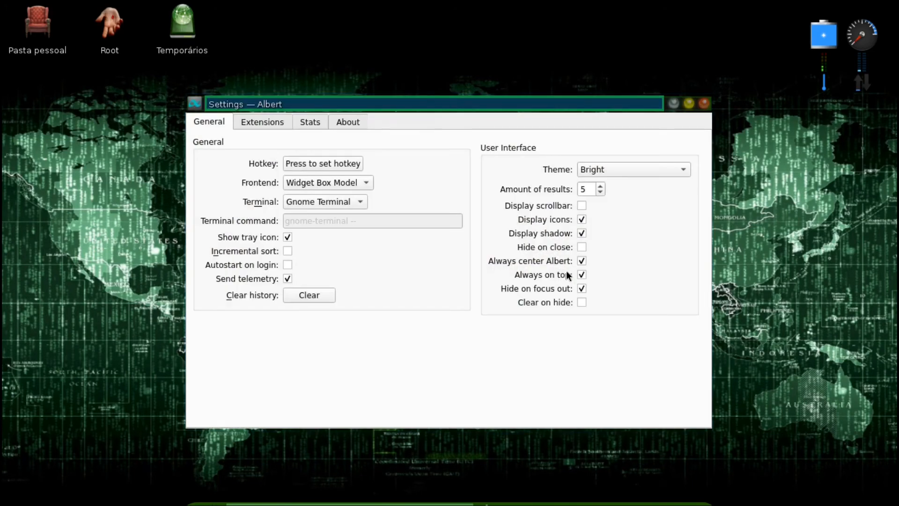
Step: Set Albert's hotkey to Ctrl+\ and enable autostart on login
left_click(342, 164)
key("ctrl")
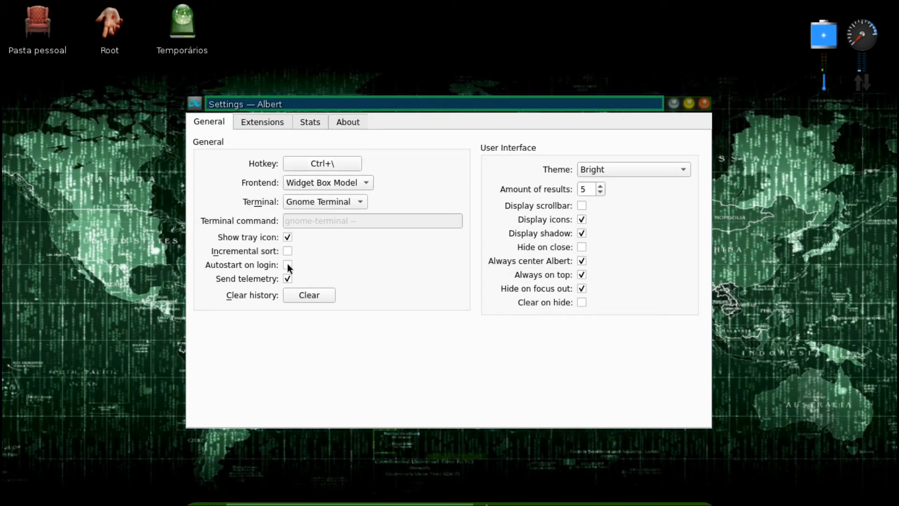
Step: Set Albert's frontend to QML Box Model, apply the Spotlight theme and preview the launcher bar
left_click(683, 170)
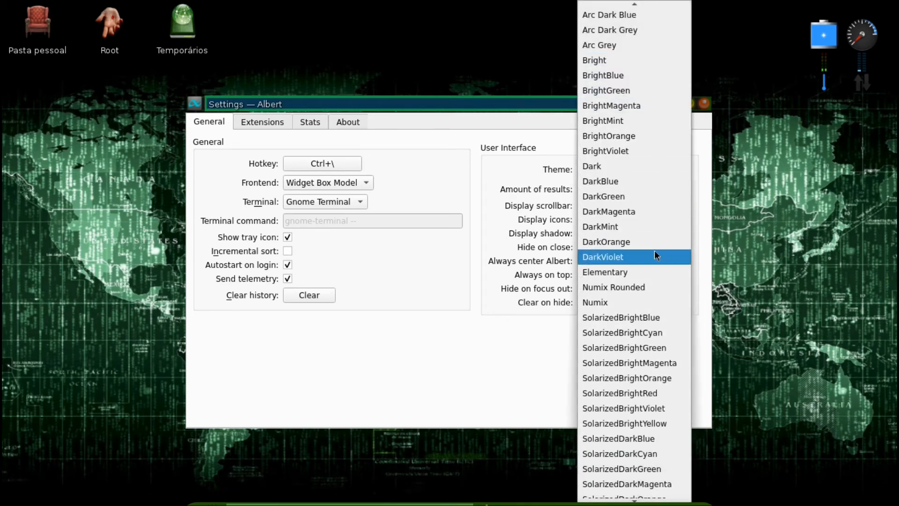
left_click(496, 343)
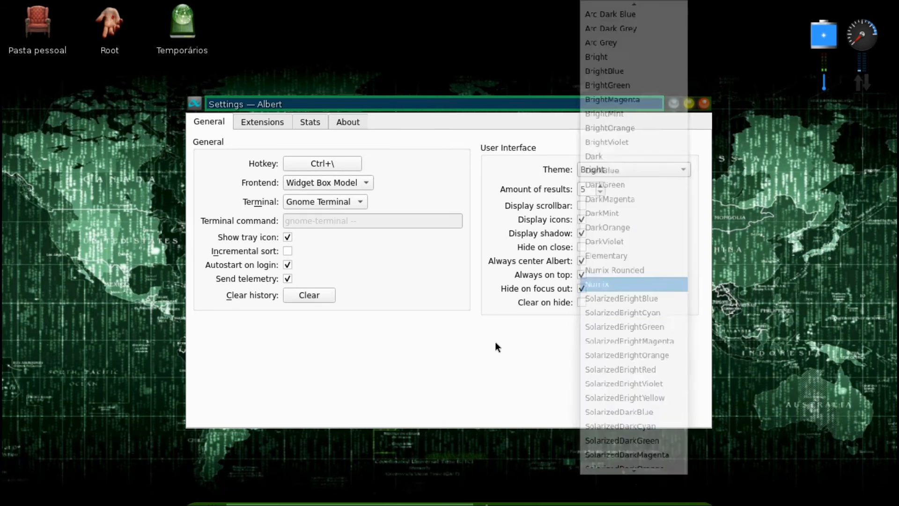
left_click(359, 182)
left_click(347, 198)
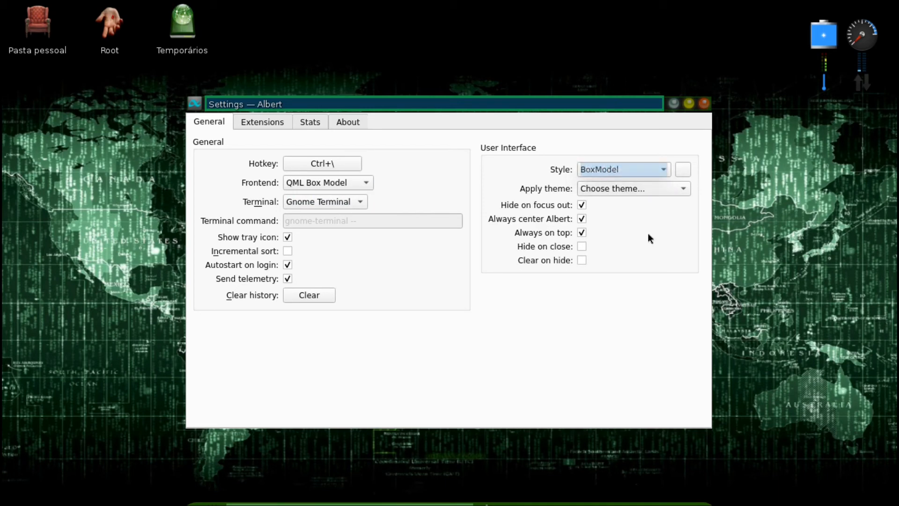
left_click(683, 188)
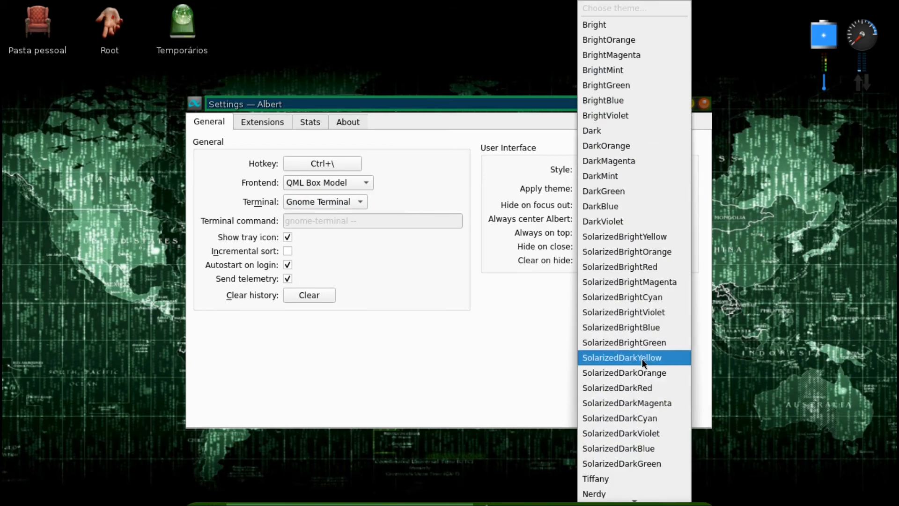
scroll(642, 358, "down", 2)
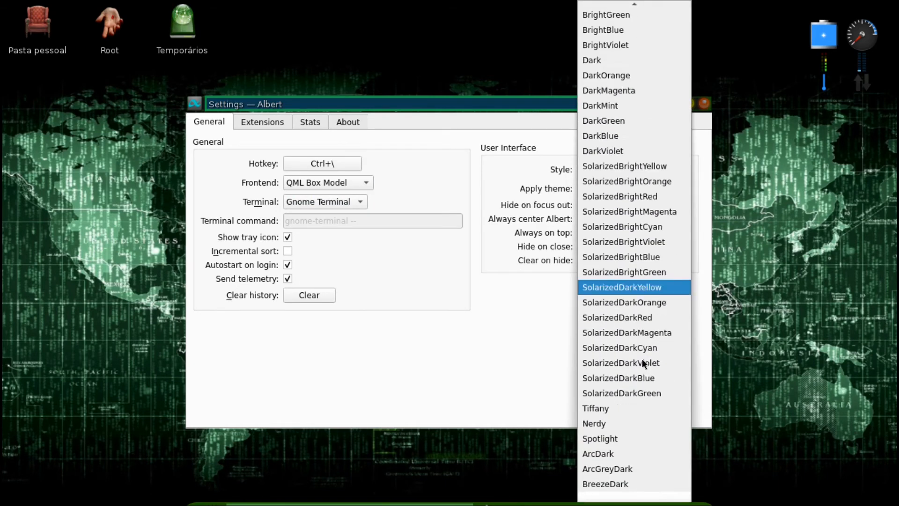
left_click(604, 439)
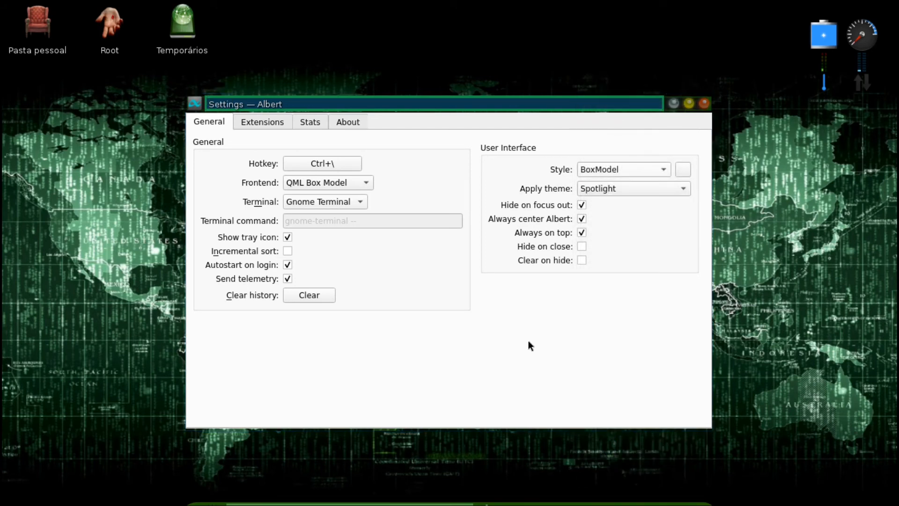
key("ctrl+backslash")
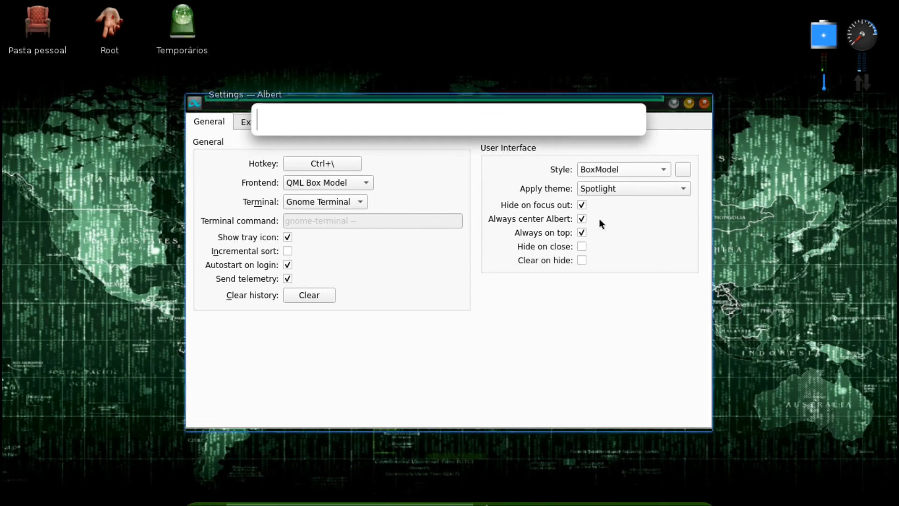
Step: Enable all Albert extensions except Chrome bookmarks, and close the settings window
left_click(262, 122)
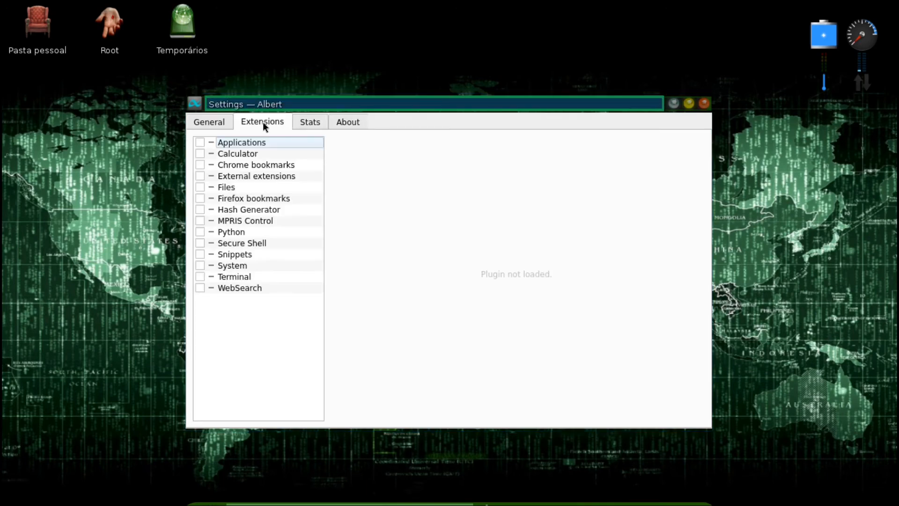
left_click(200, 142)
left_click(200, 153)
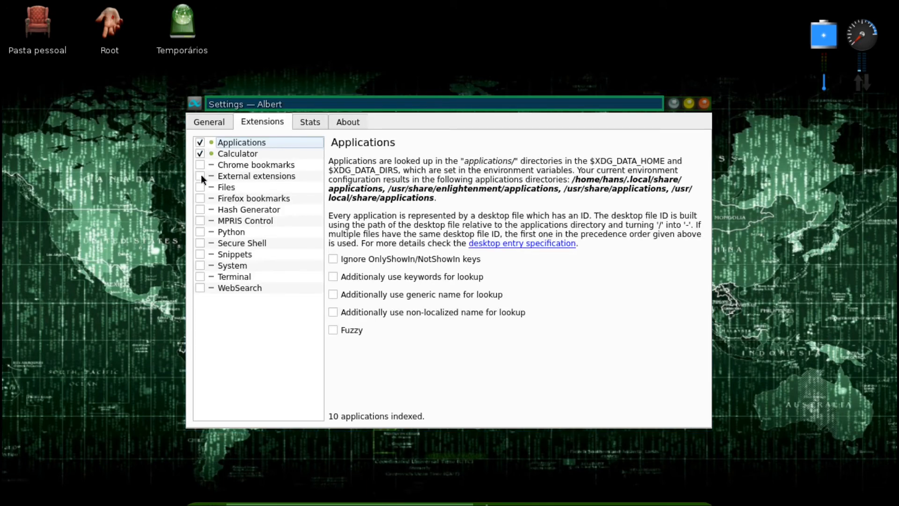
left_click(200, 254)
left_click(200, 266)
left_click(200, 277)
left_click(200, 288)
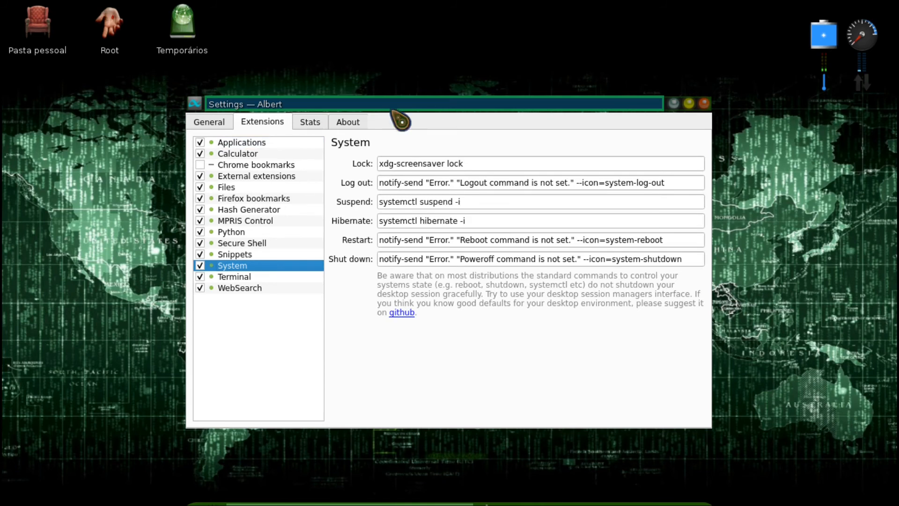
left_click(704, 104)
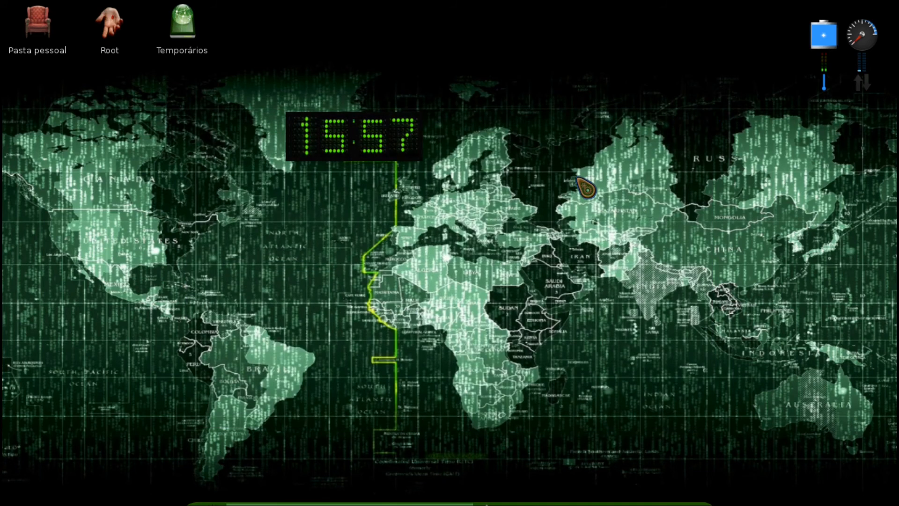
Step: Search for "gimp" in the Albert launcher, launch the image editor and minimize its window
key("ctrl+space")
type("gim")
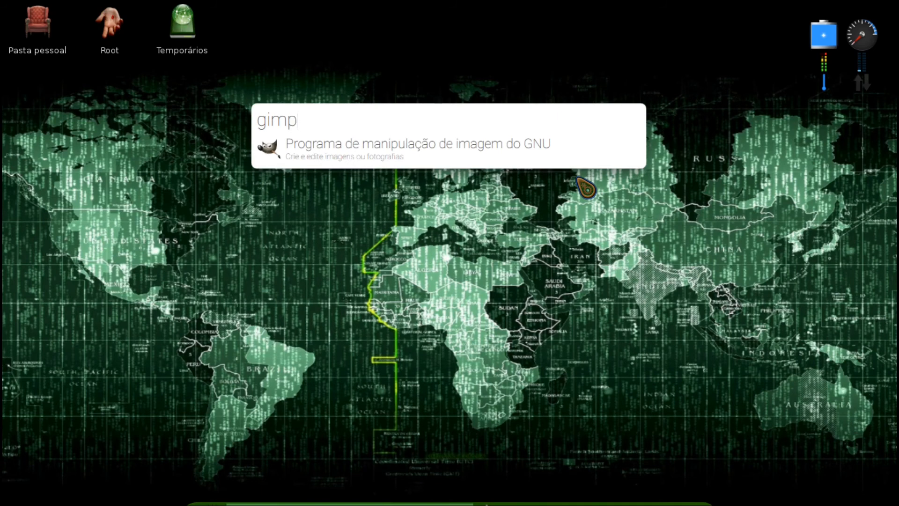
key("Return")
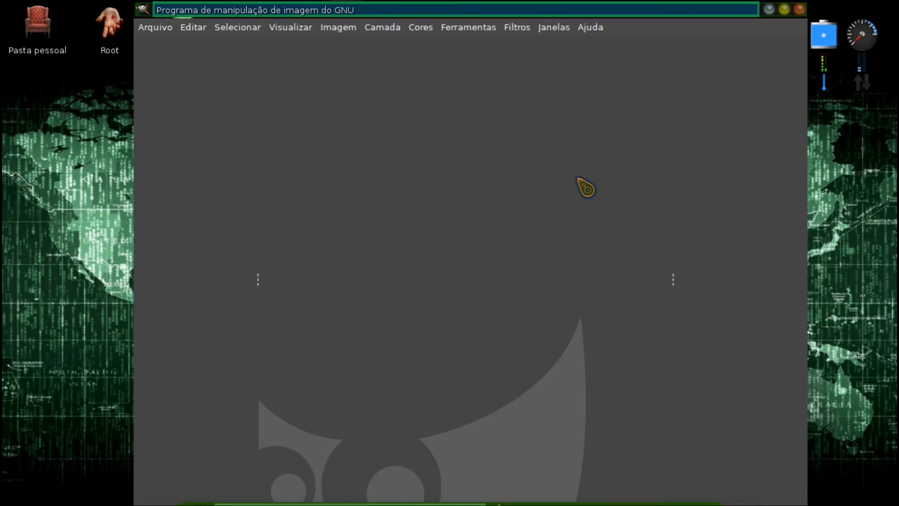
left_click(784, 9)
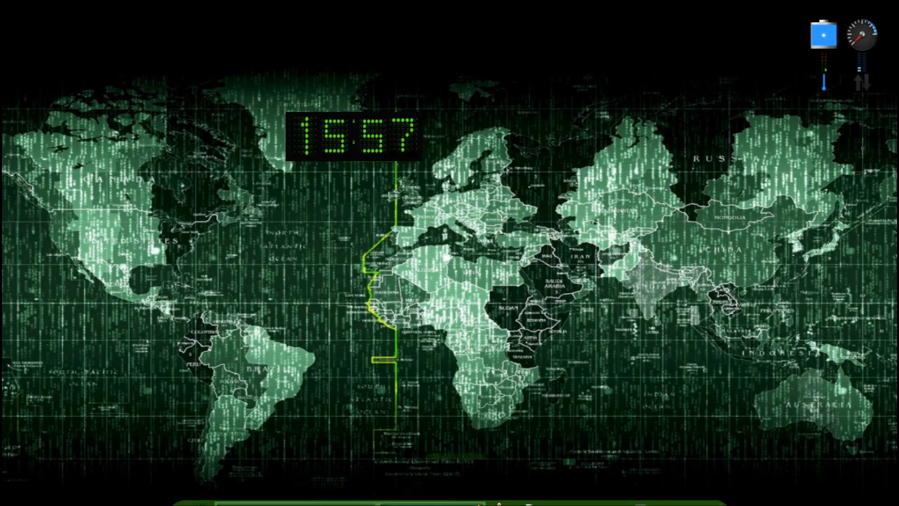
Step: Add the running GIMP icon to the shelf's launcher bar, and restore its minimized window and close it
mouse_move(480, 497)
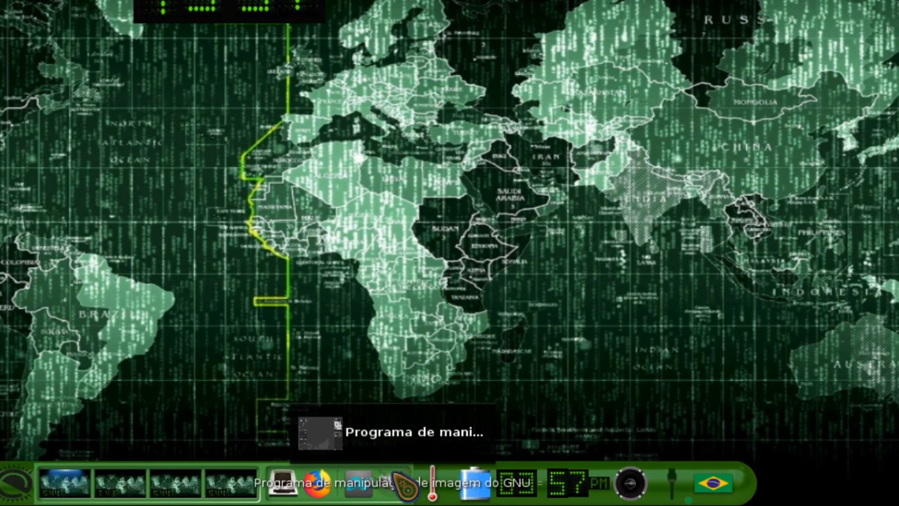
right_click(480, 494)
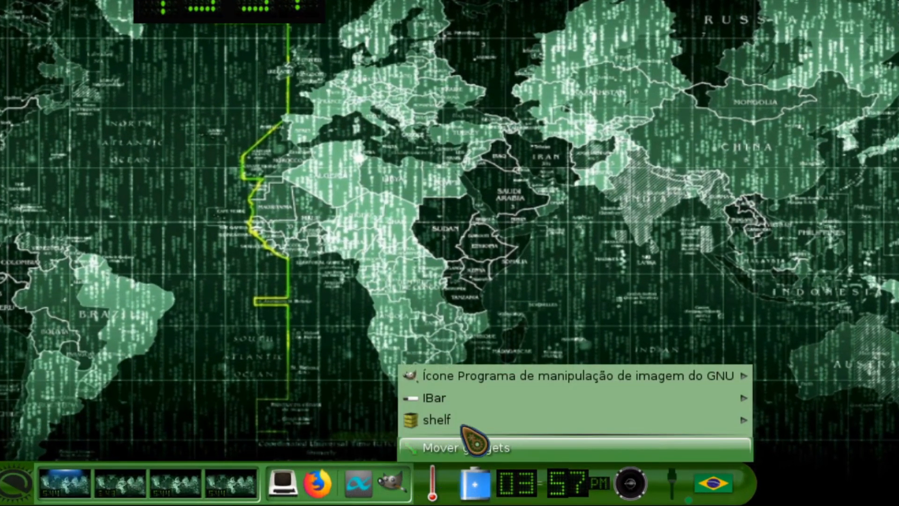
mouse_move(502, 377)
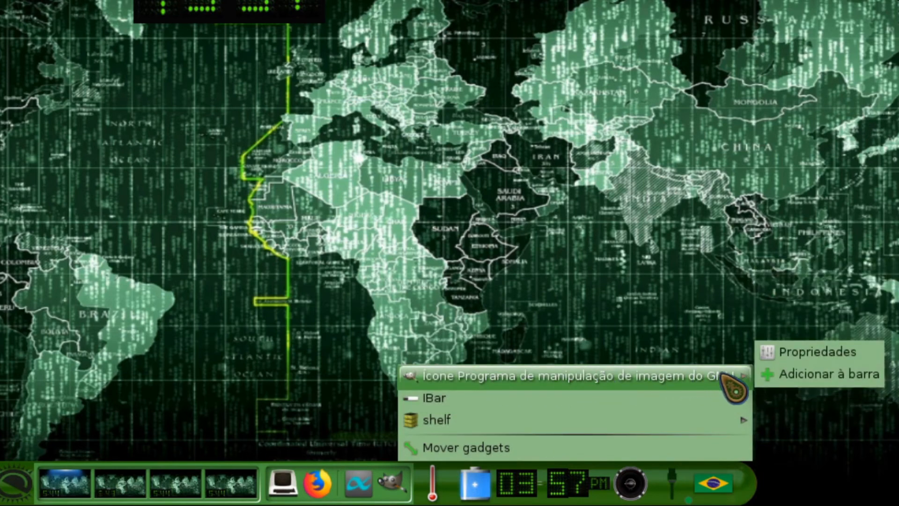
left_click(768, 375)
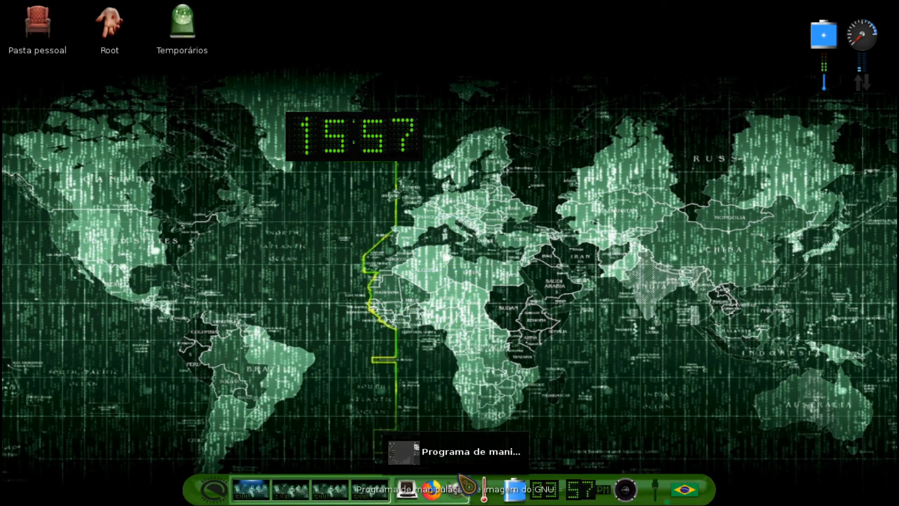
left_click(466, 490)
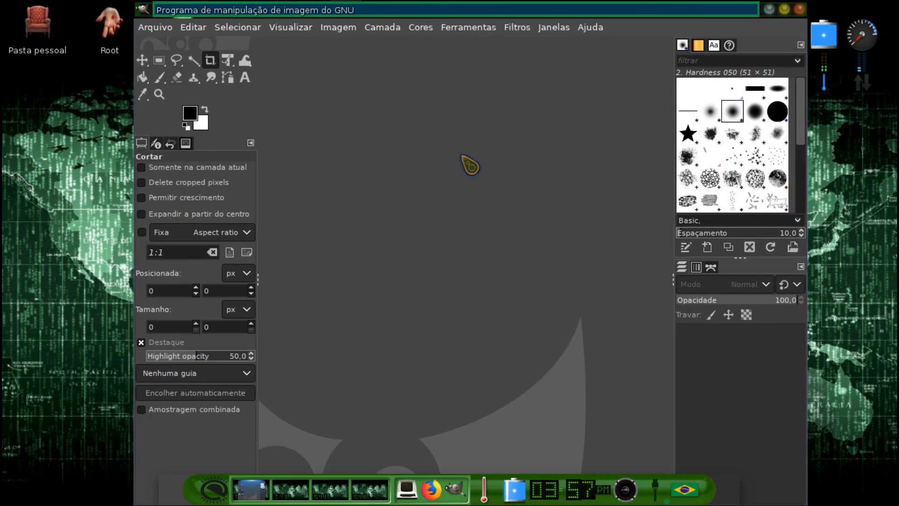
left_click(791, 10)
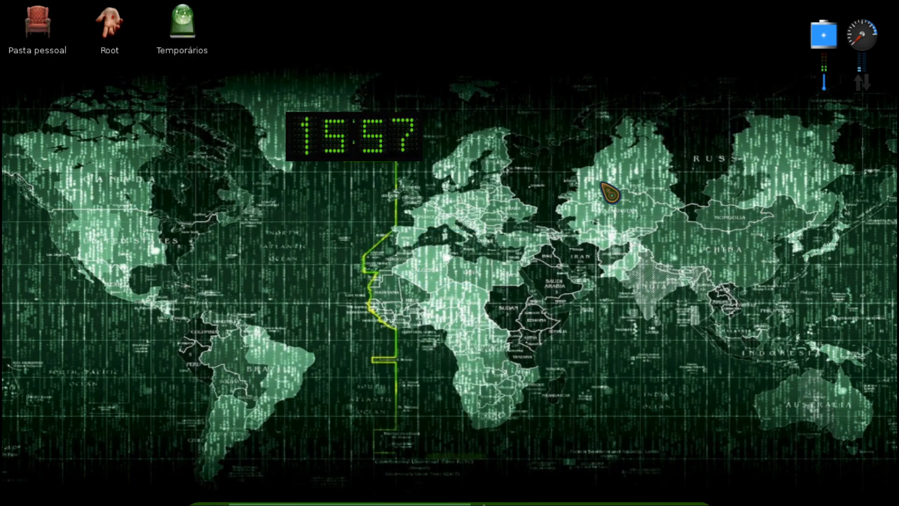
Step: Search YouTube for the channel owner's name through the Albert launcher and open the H.M.B channel from the results
key("ctrl+space")
type("ha")
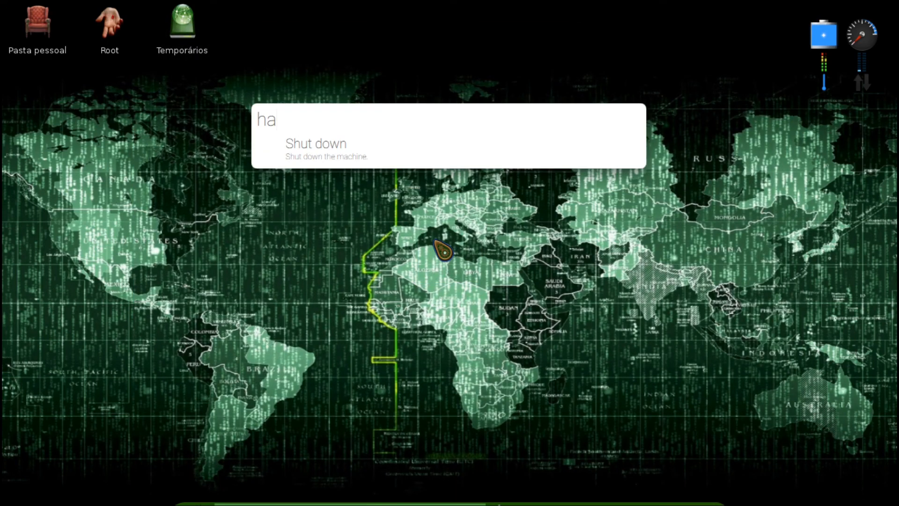
type("ns m boron")
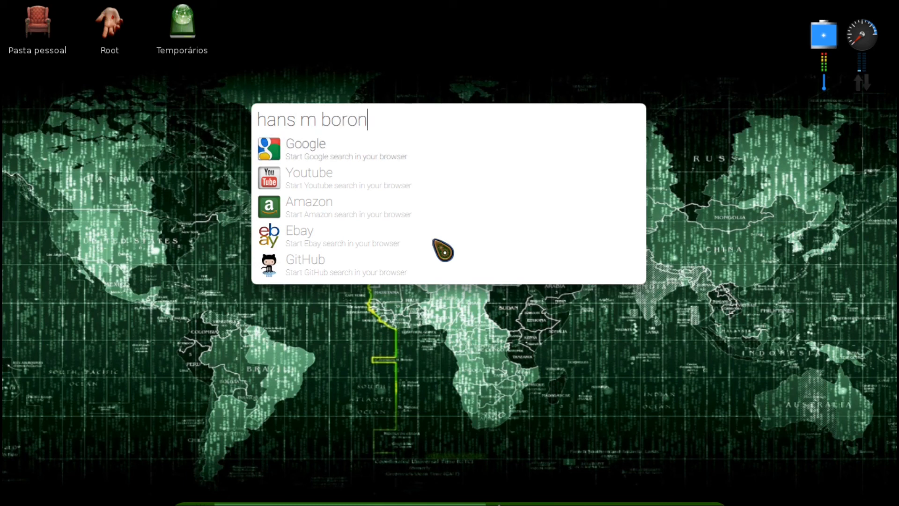
key("Return")
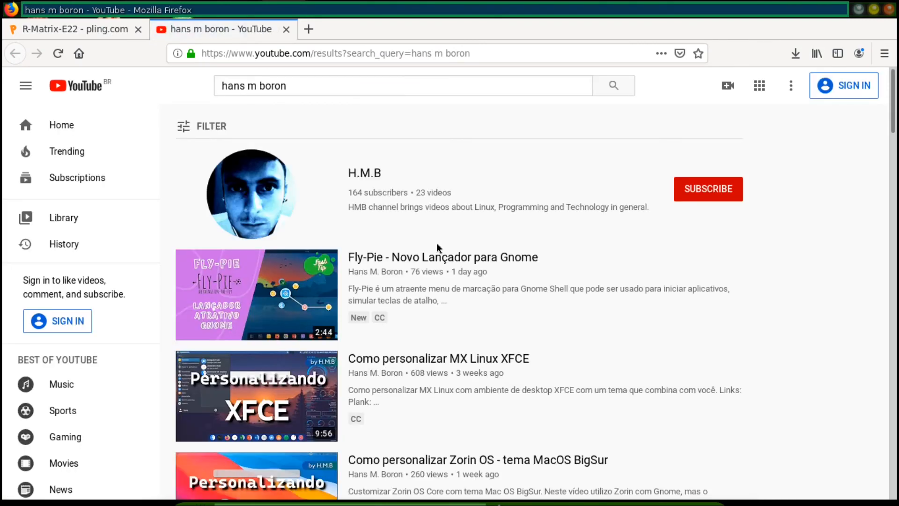
left_click(377, 173)
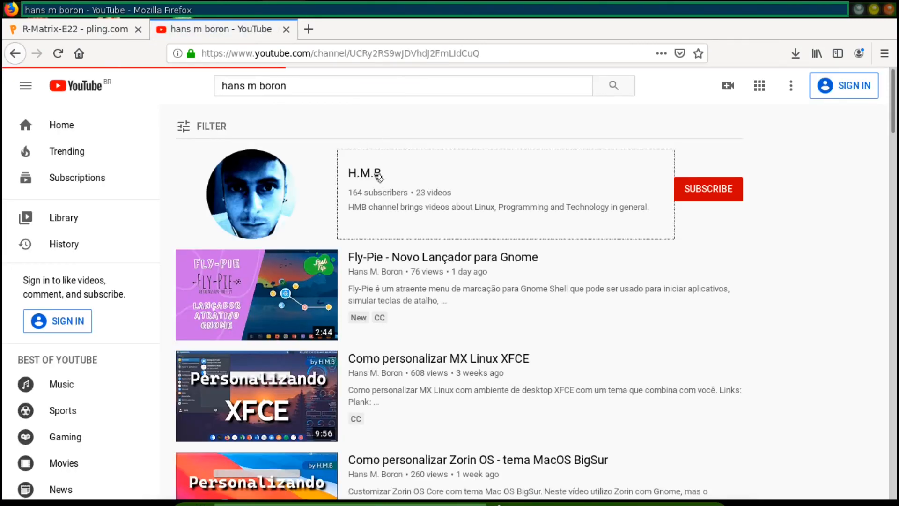